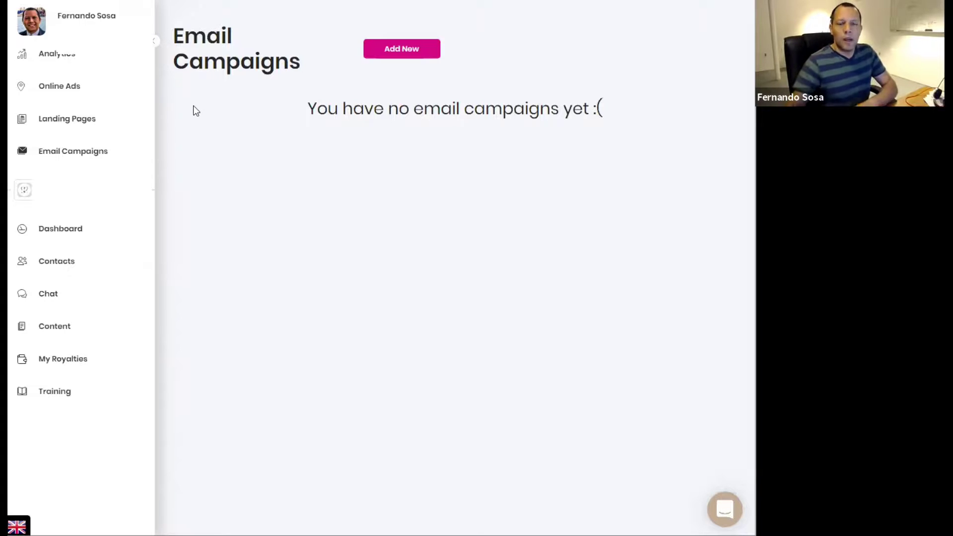
Create and save a new email campaign named DEMO with a reply-to email address and no associated landing page.
left_click(174, 44)
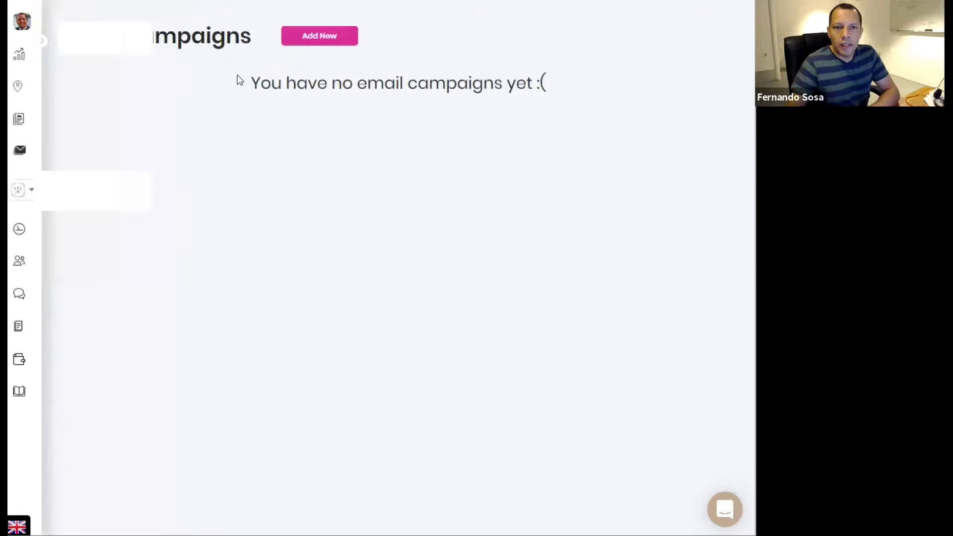
left_click(328, 40)
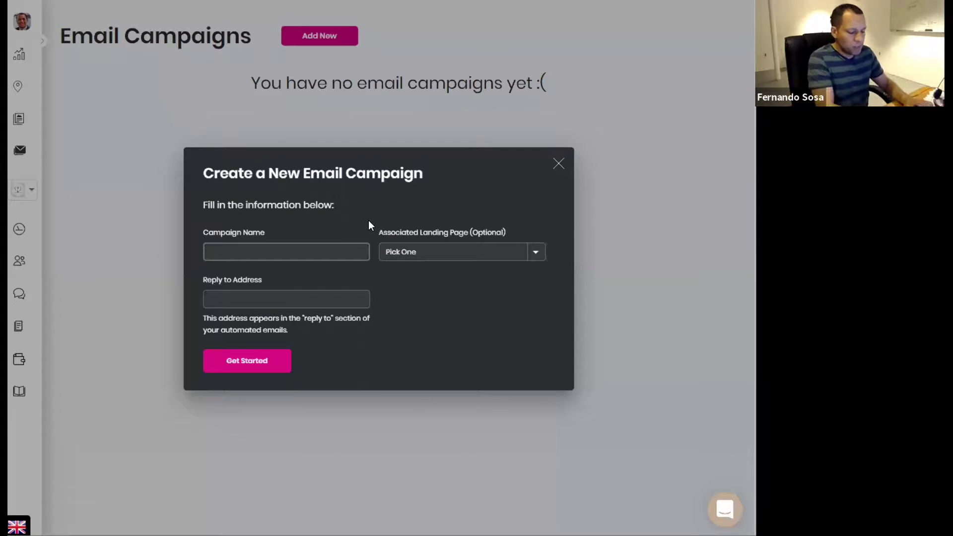
type("DEMO")
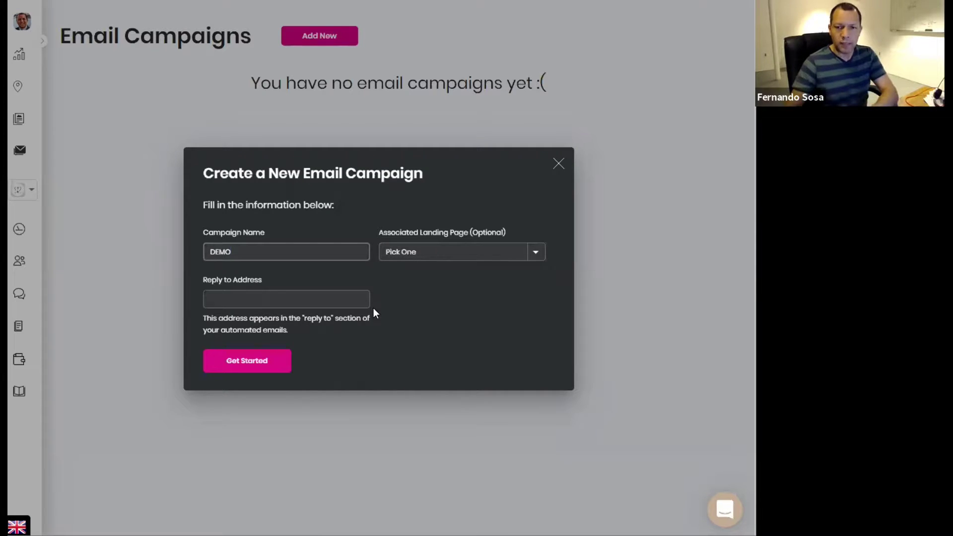
left_click(275, 299)
type("f")
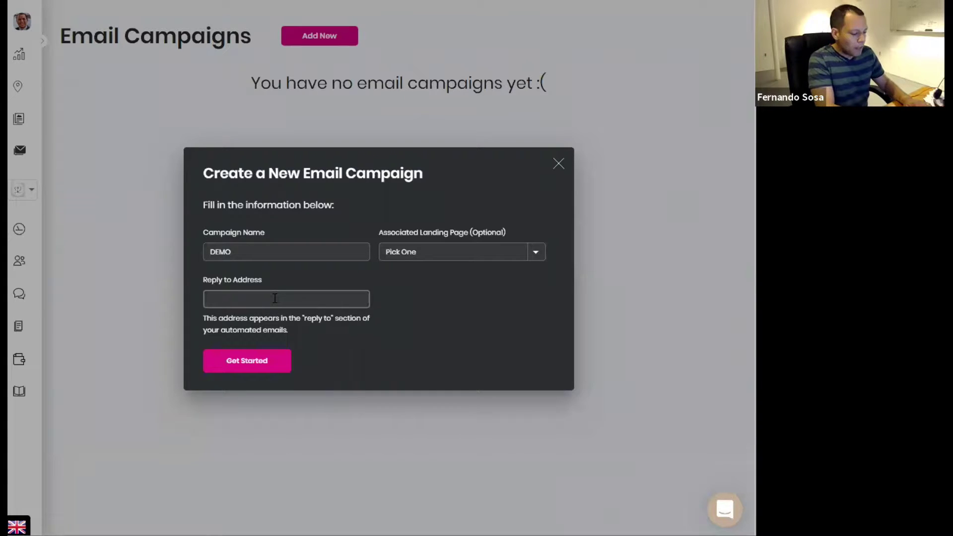
type("d")
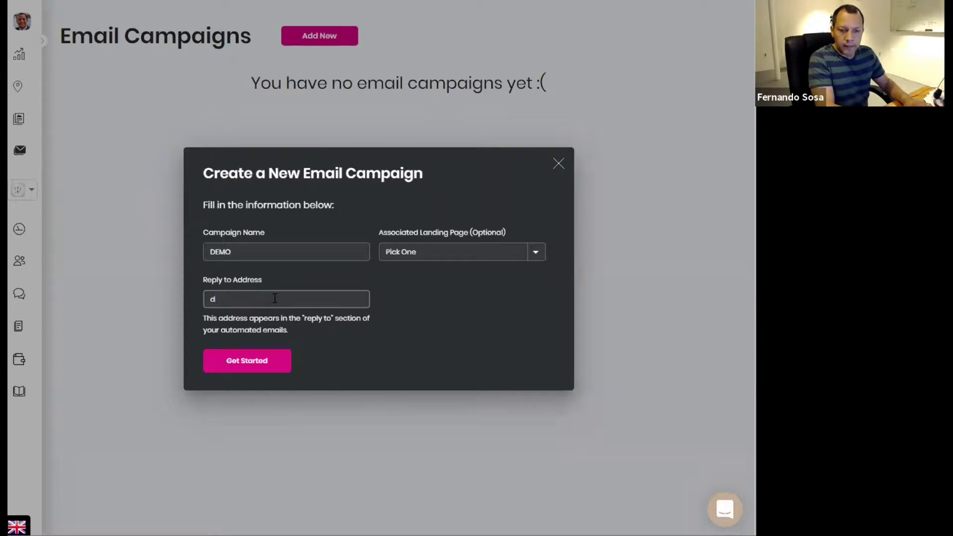
type("emo@demo.co")
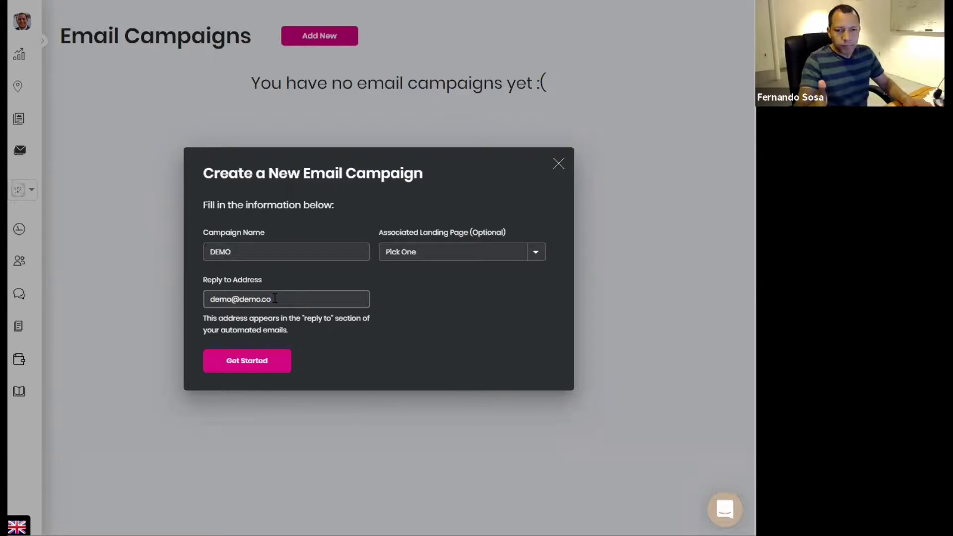
type("m")
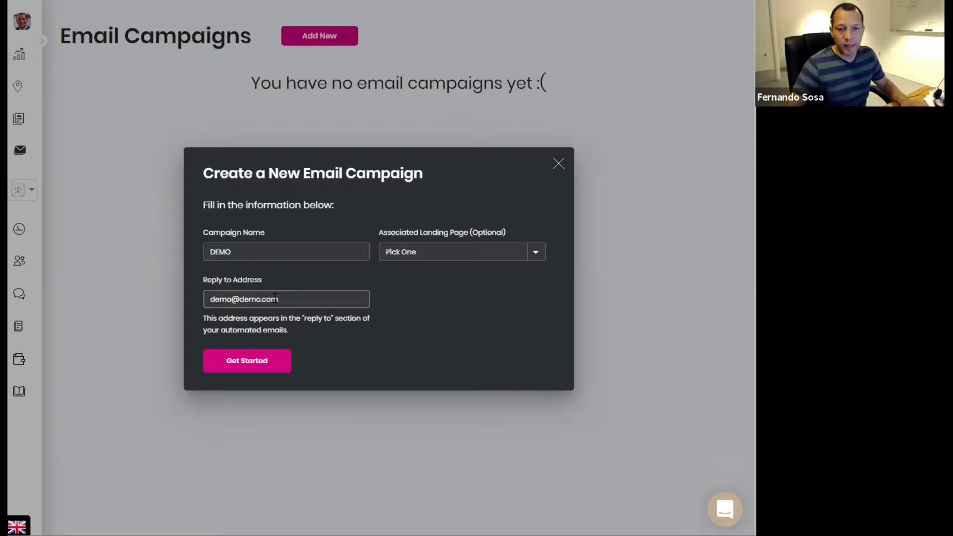
left_click(250, 361)
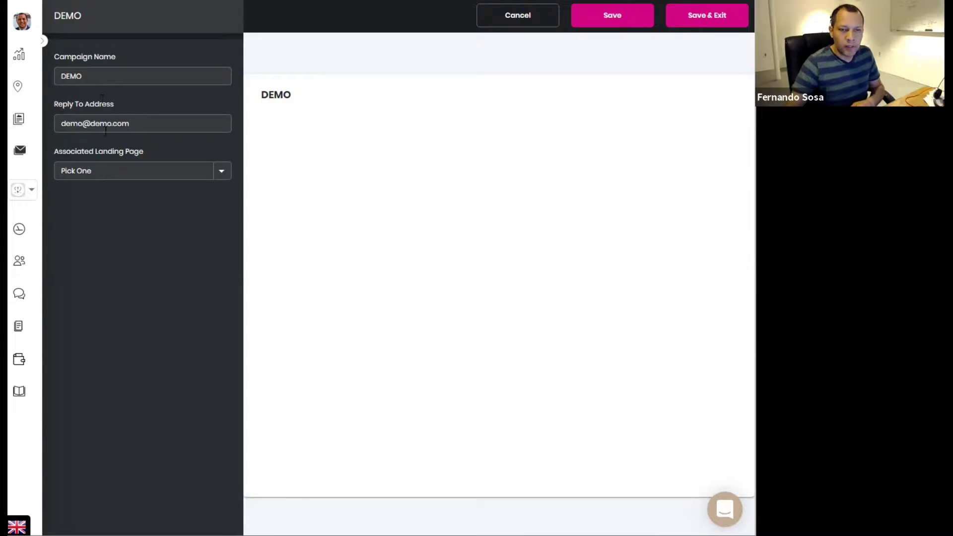
left_click(619, 18)
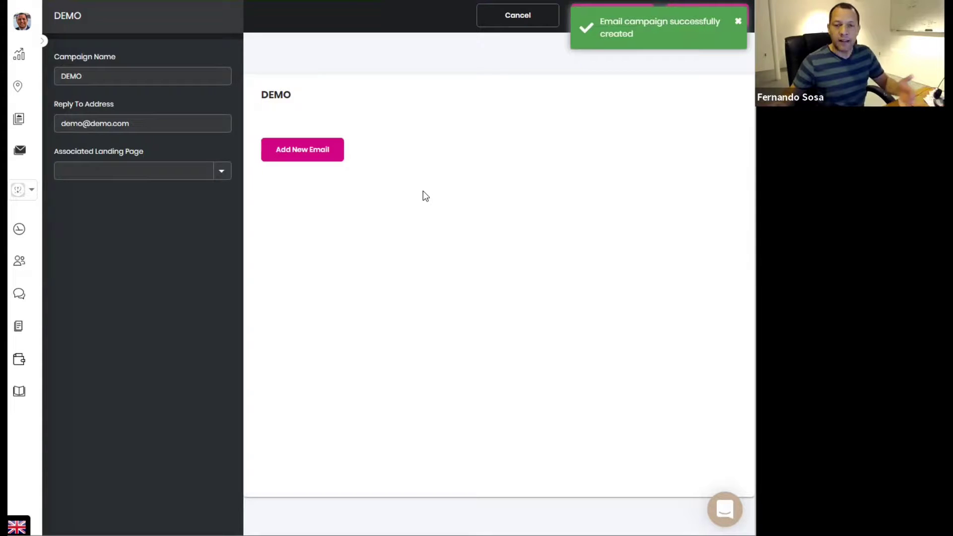
Add a new email to the DEMO campaign and name it Welcome in its email settings.
left_click(307, 152)
left_click(106, 53)
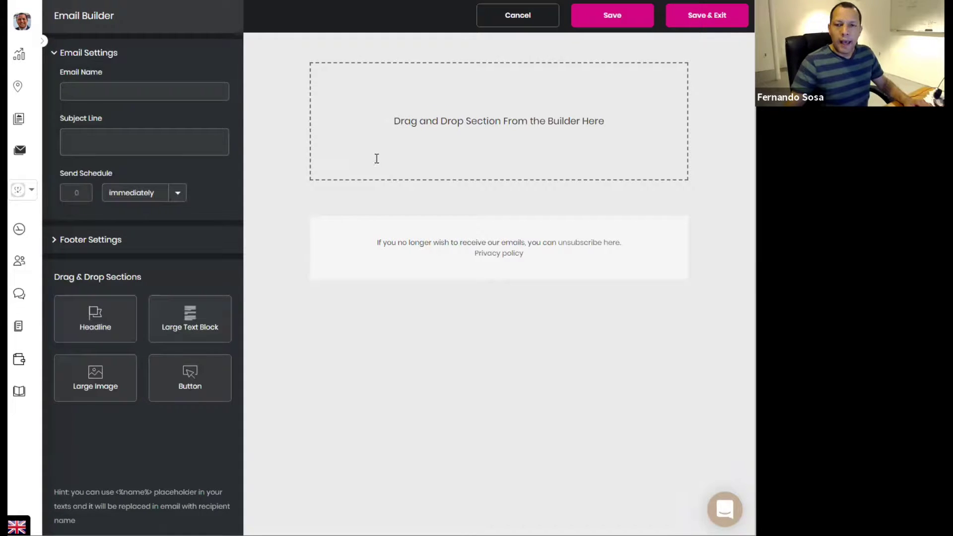
left_click(84, 91)
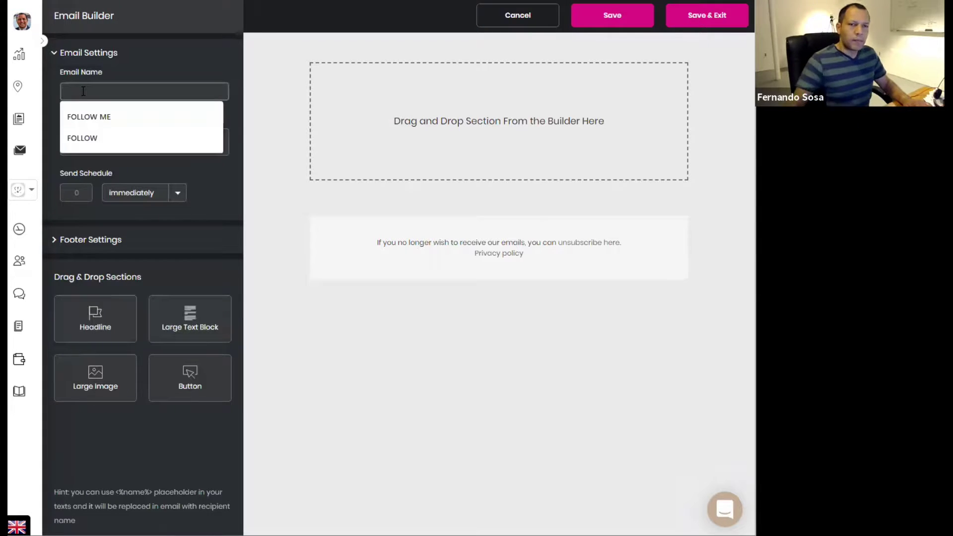
type("d")
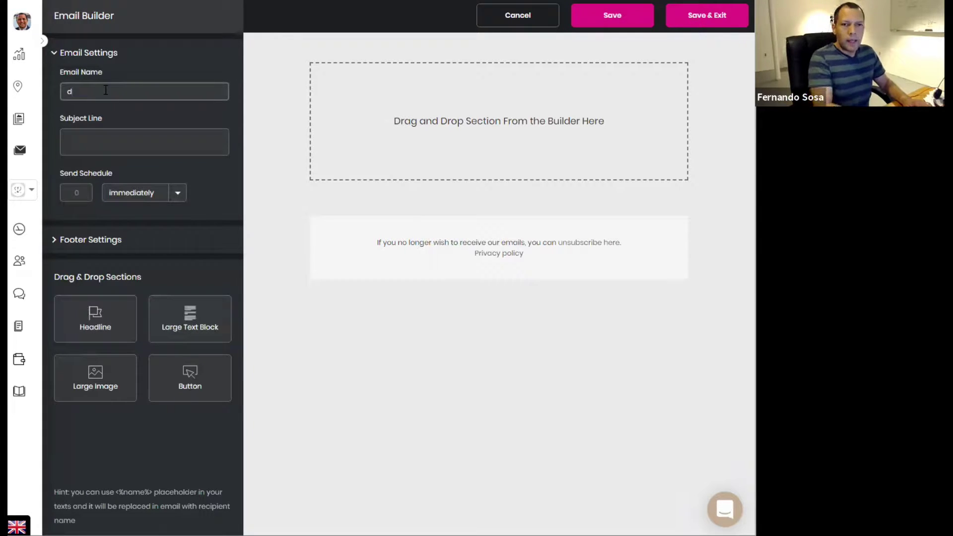
key("BackSpace")
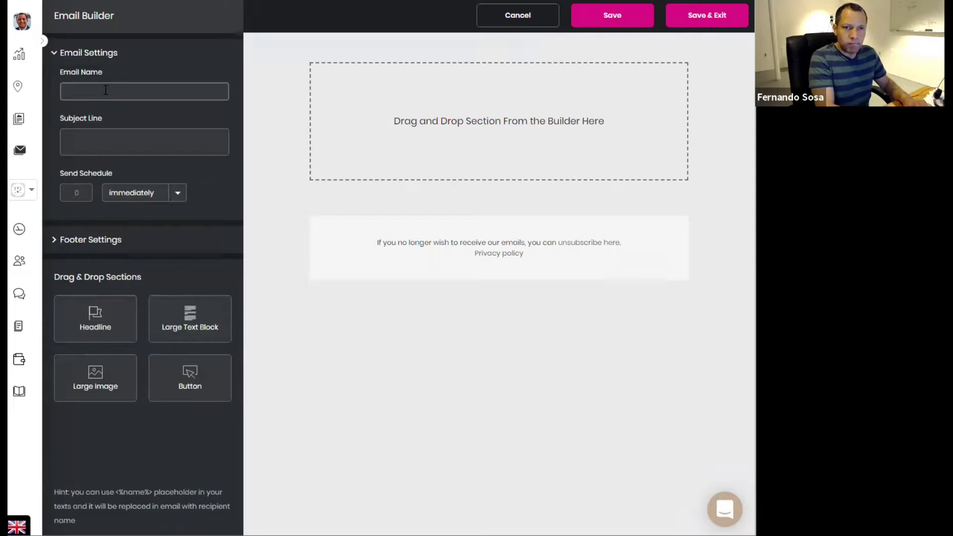
type("Welcome")
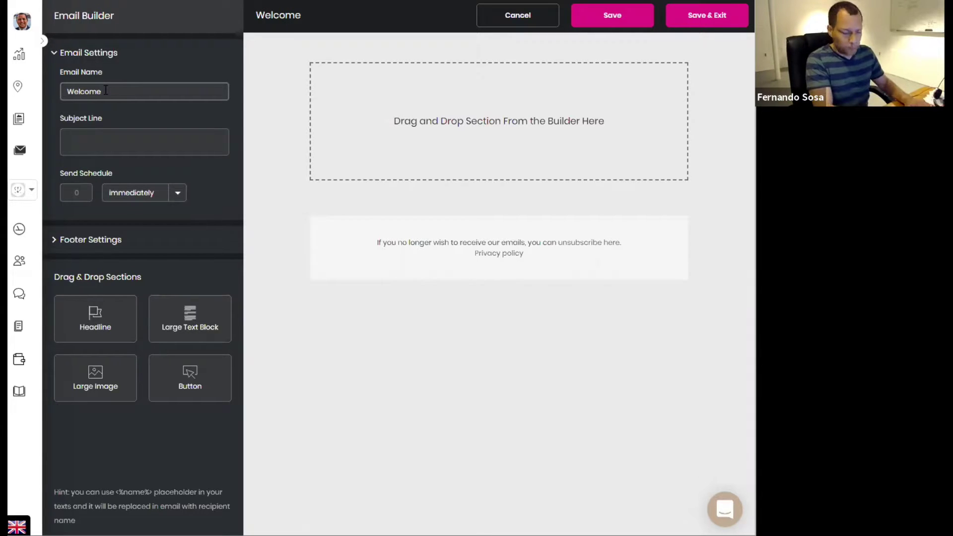
Set the Welcome email's subject line to "This is the subject line".
key("Tab")
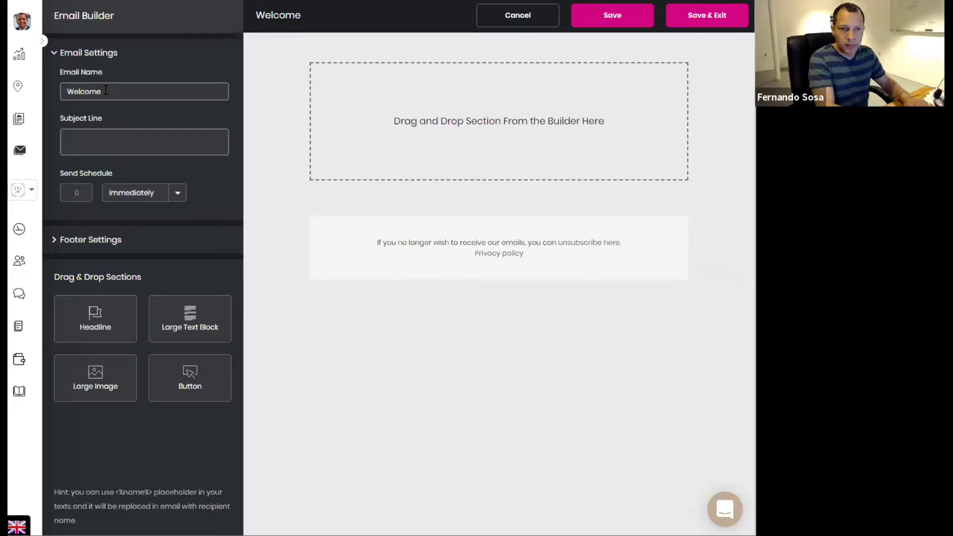
type("This is the")
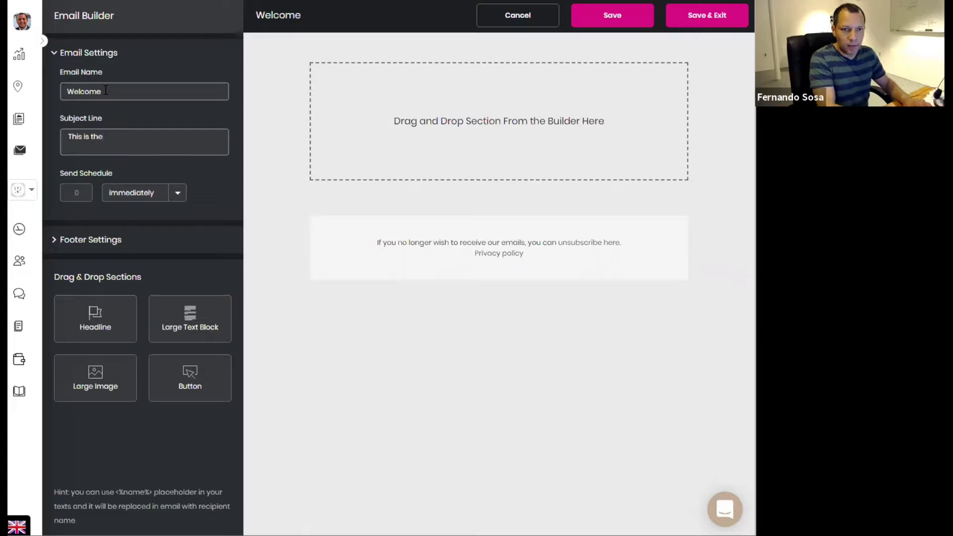
type(" subject")
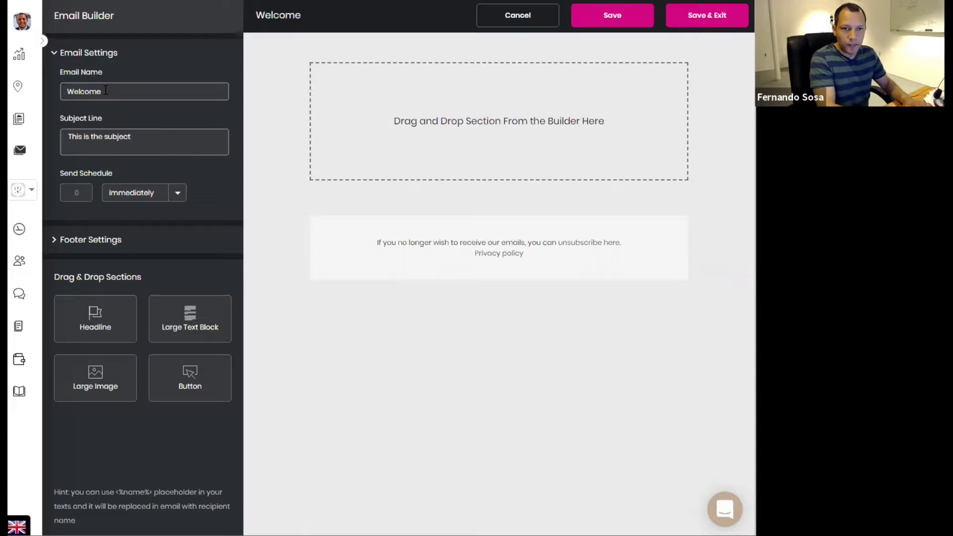
type(" line")
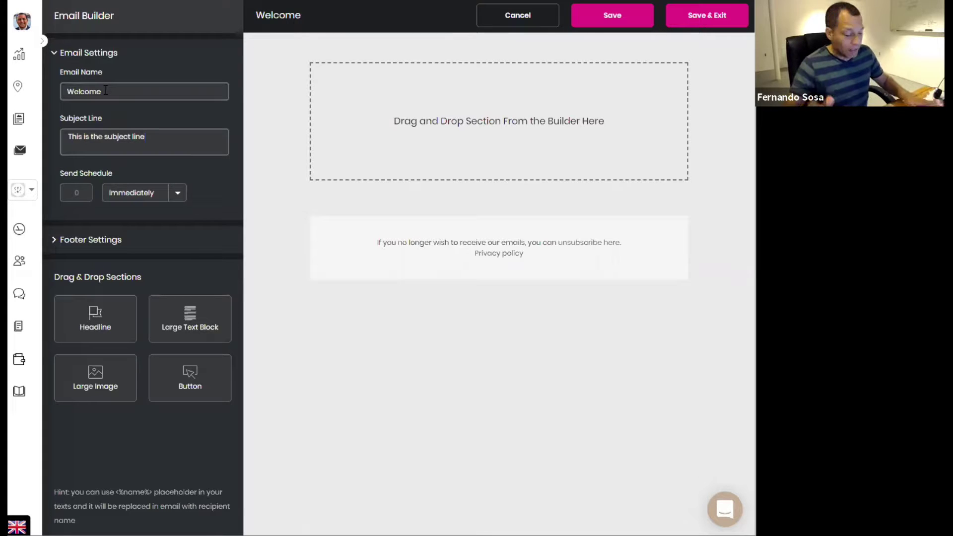
key("Tab")
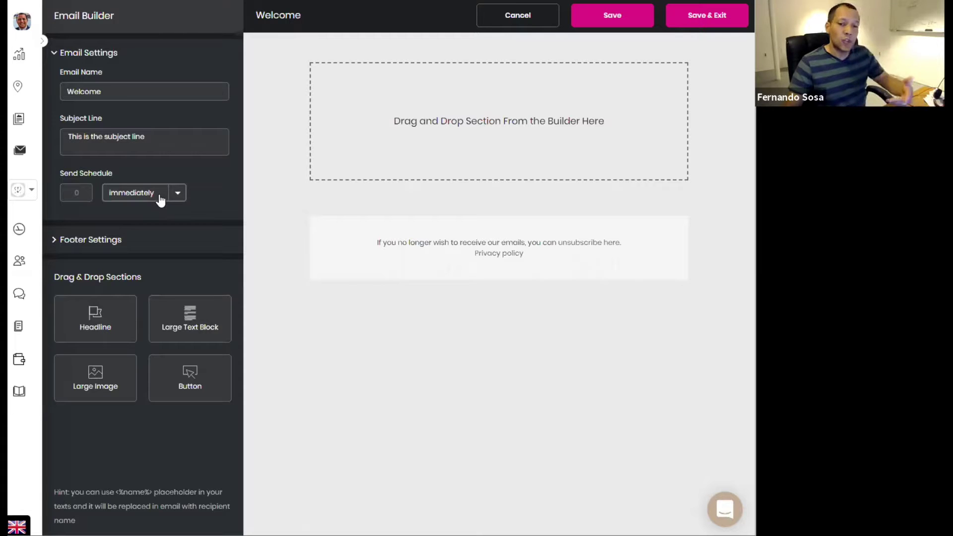
Set the Welcome email's send schedule to 30 minutes.
left_click(143, 197)
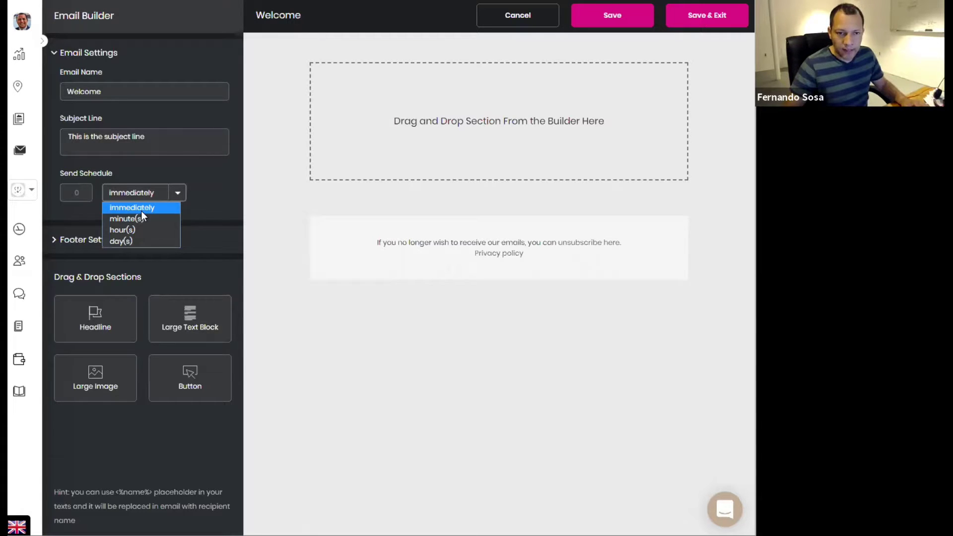
key("Return")
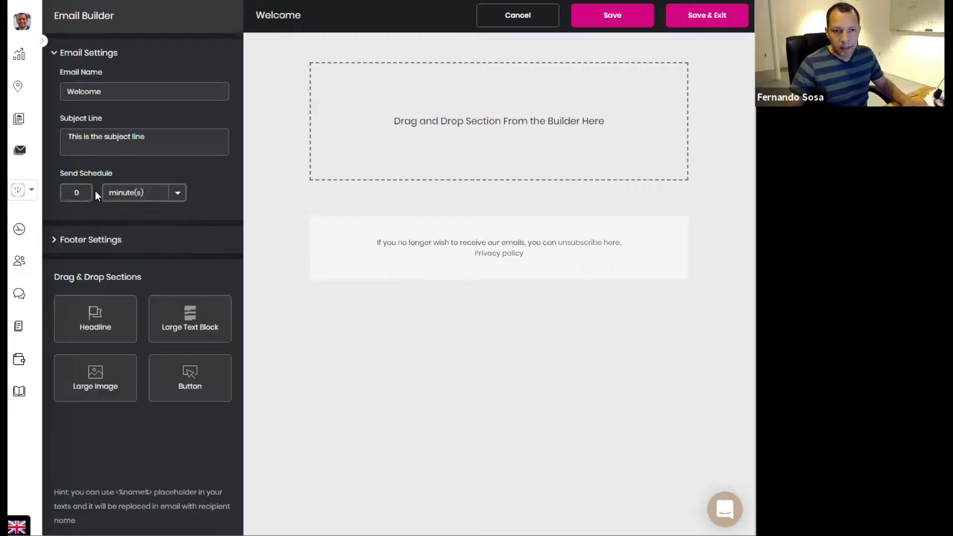
type("30")
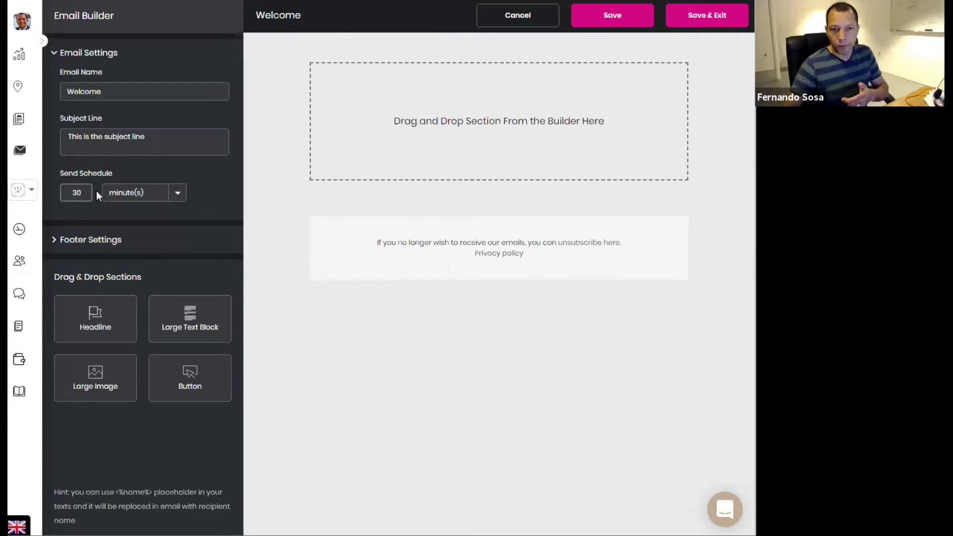
Change the Welcome email's send schedule to 2 days.
left_click(121, 198)
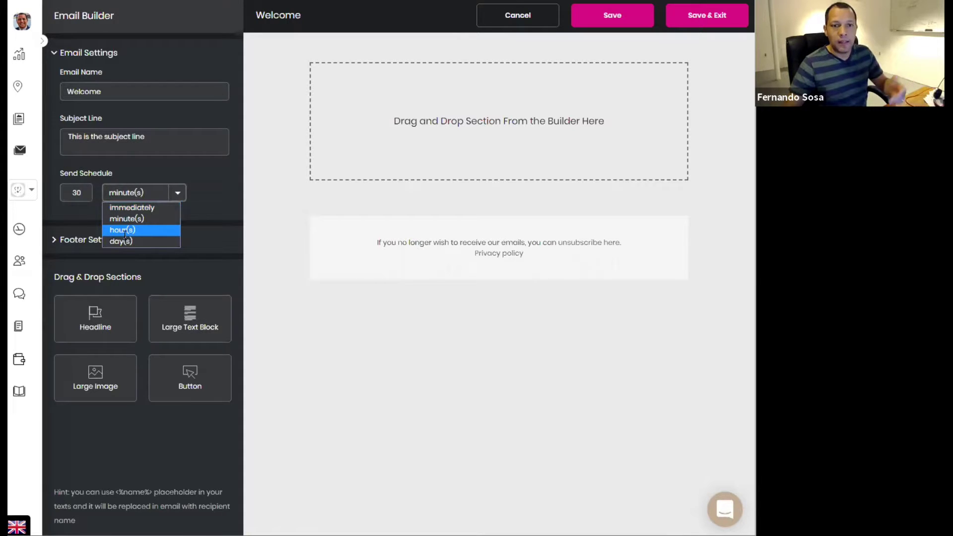
left_click(120, 241)
double_click(72, 194)
type("2")
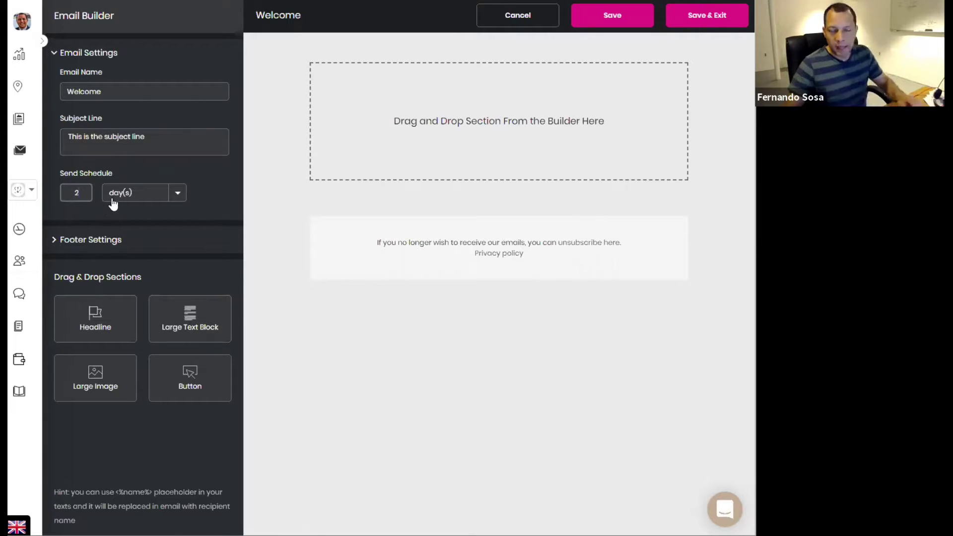
Fill in the required physical address in the email's footer settings.
left_click(115, 239)
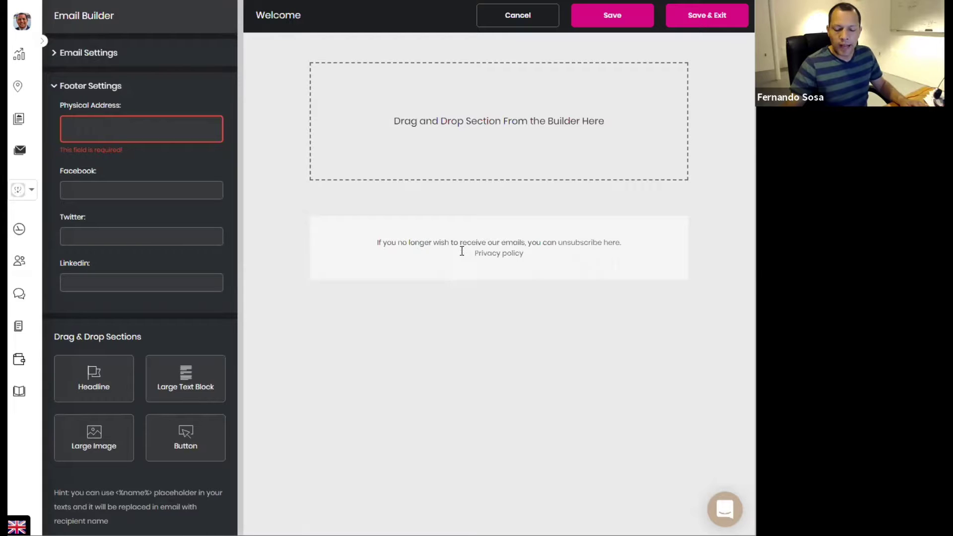
left_click(114, 124)
type("123")
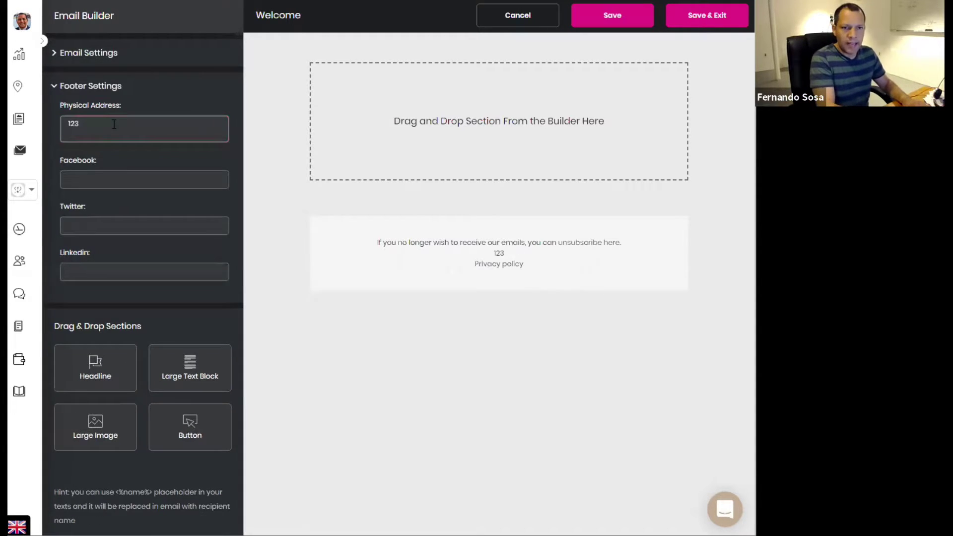
type(" Anywhere St")
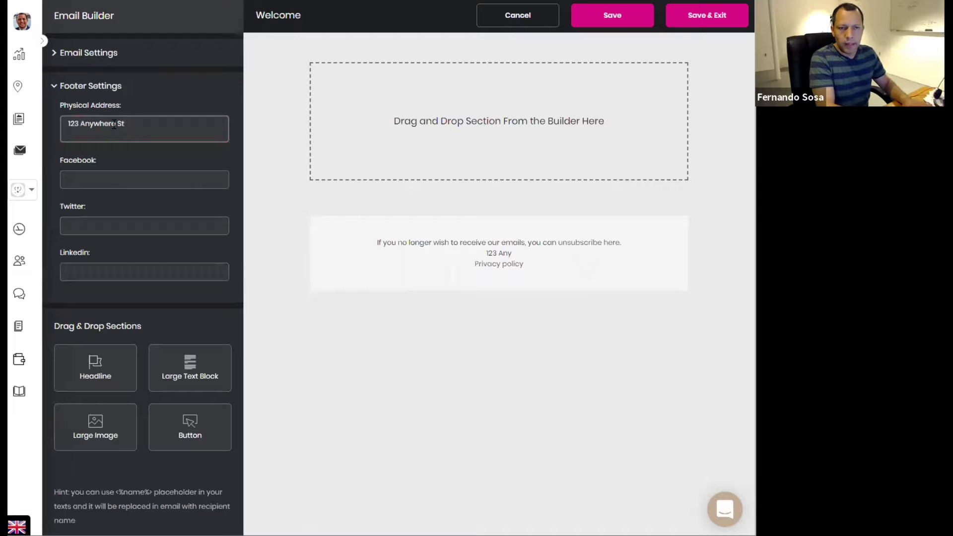
type(" N")
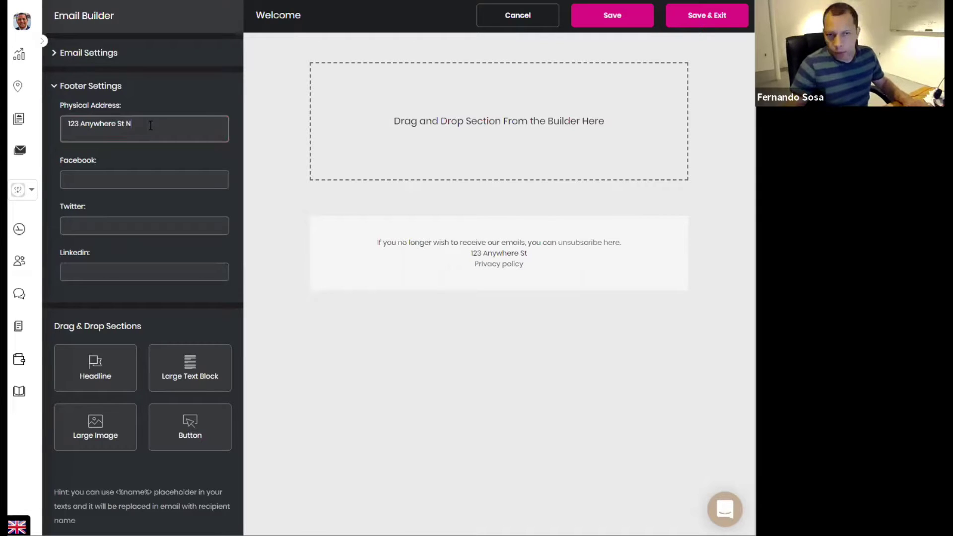
type("YC")
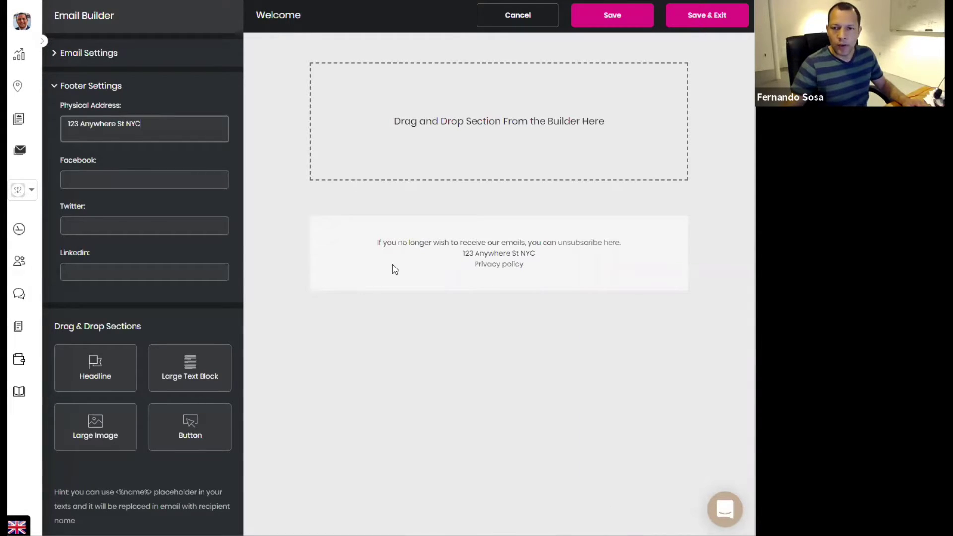
left_click(109, 182)
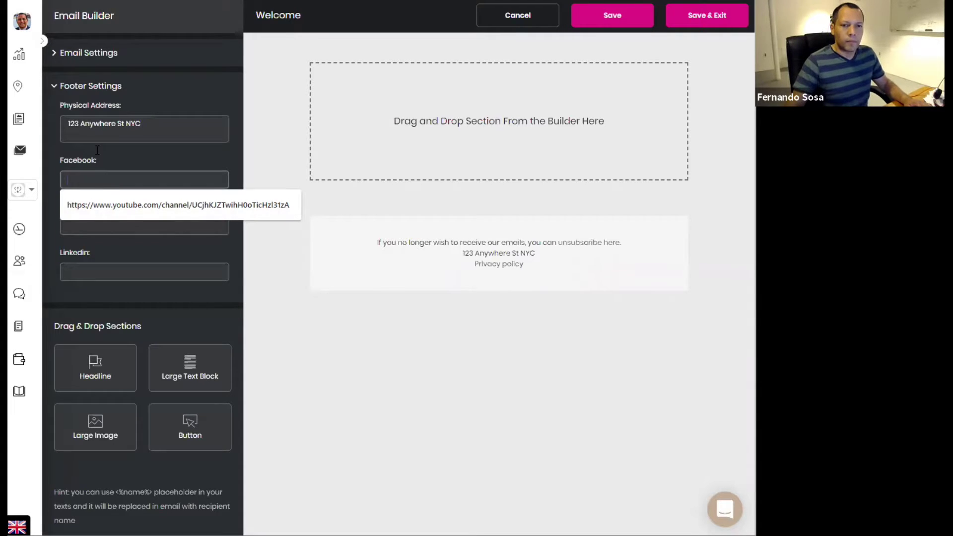
left_click(150, 121)
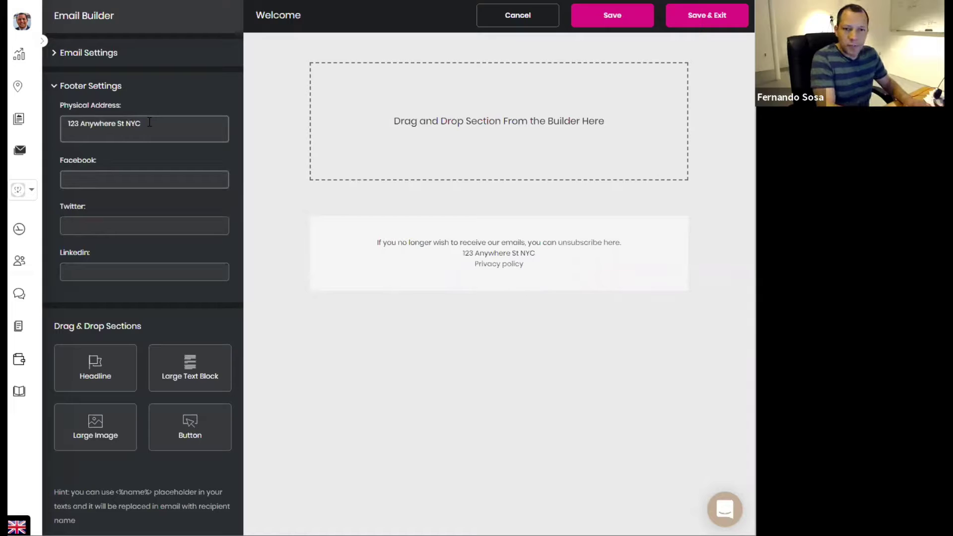
type("htt")
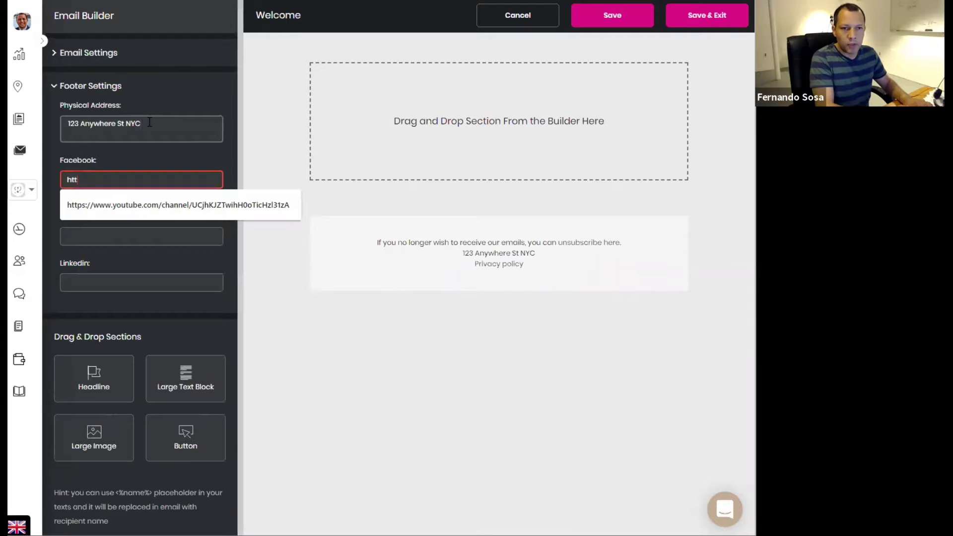
type("ps://")
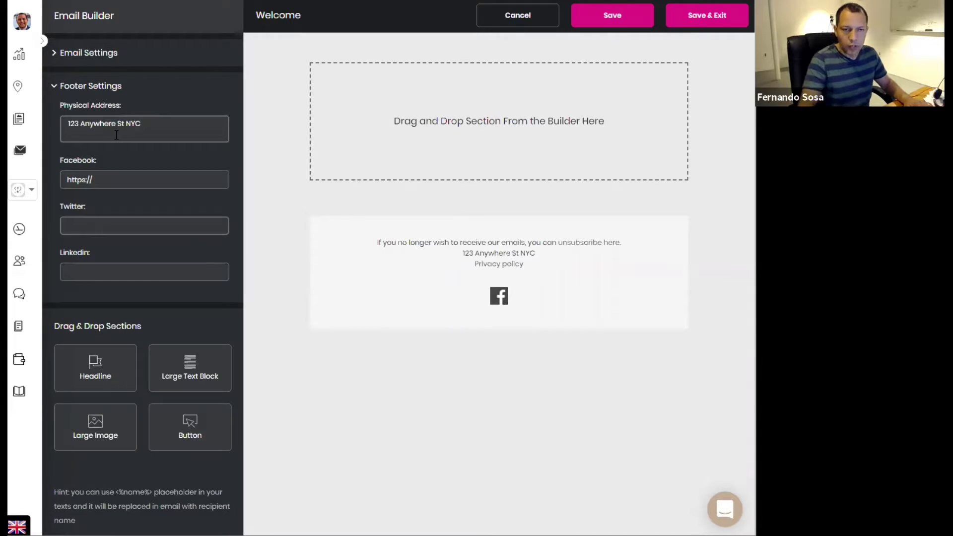
double_click(102, 178)
key("ctrl+c")
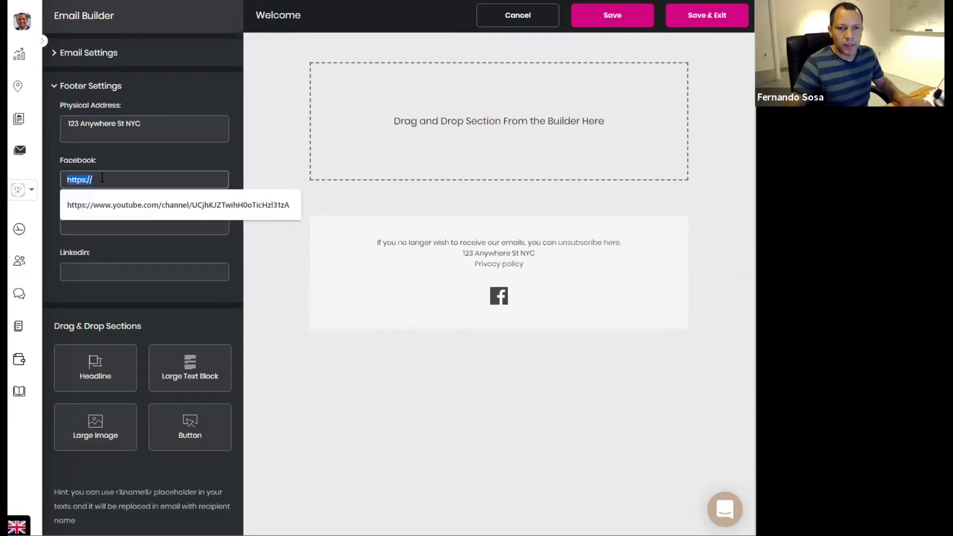
left_click(72, 231)
key("ctrl+v")
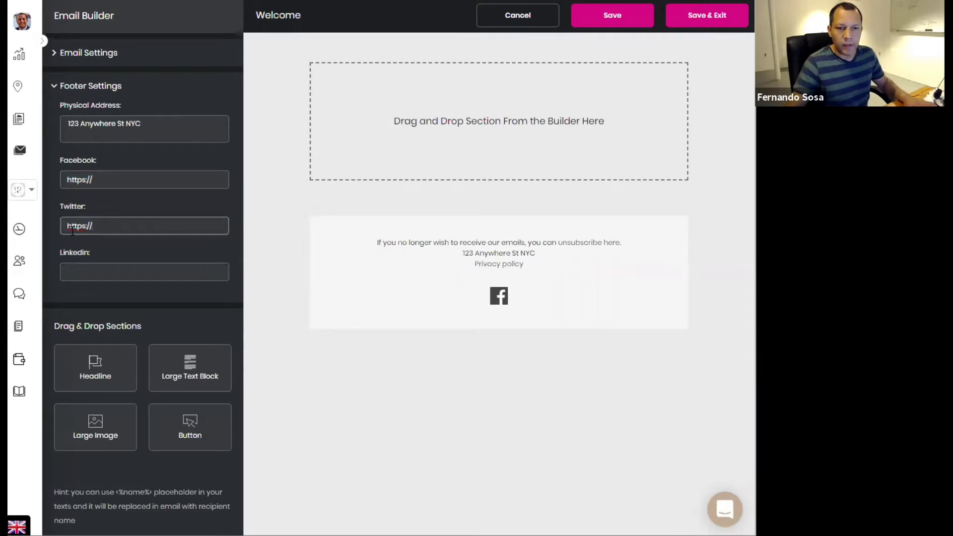
left_click(98, 278)
key("ctrl+v")
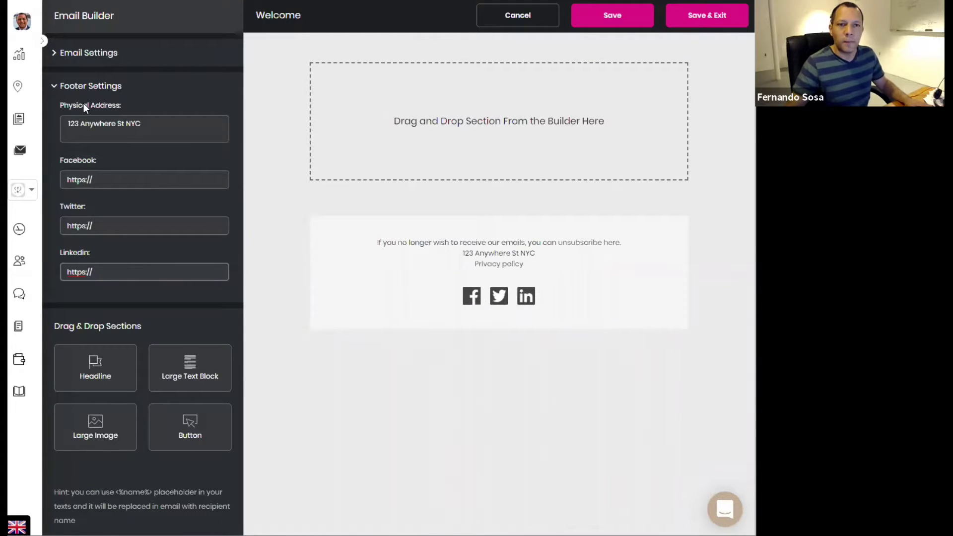
left_click(128, 154)
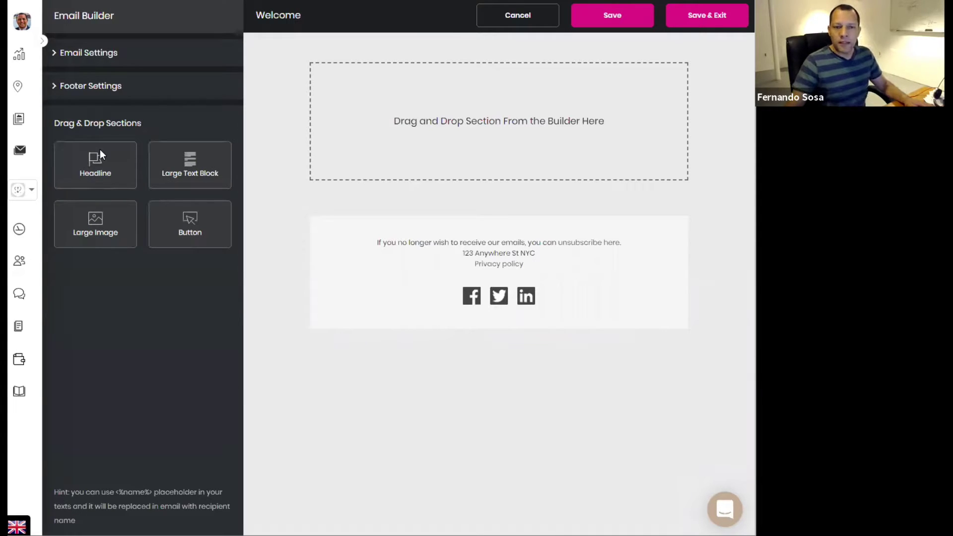
Add a Large Text Block section to the empty body of the Welcome email.
left_click_drag(100, 150, 315, 170)
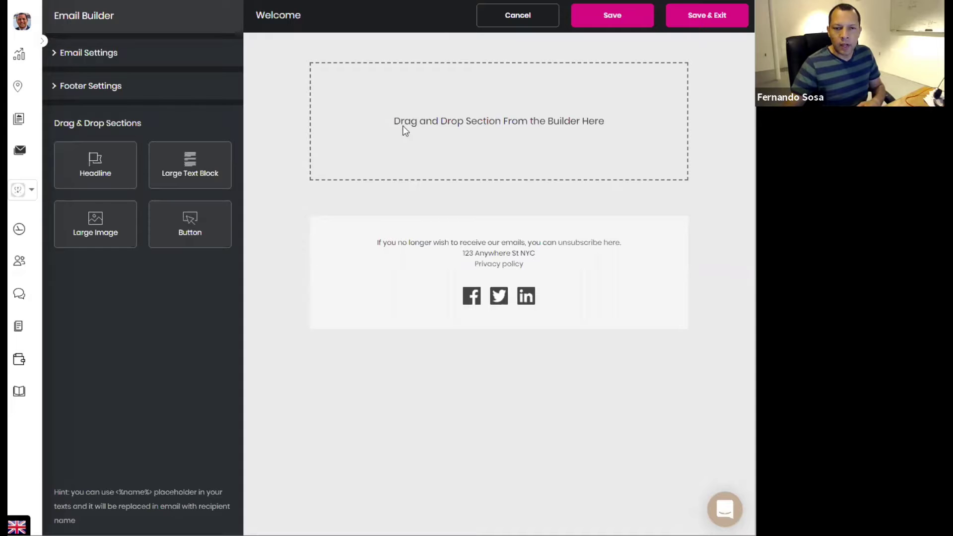
left_click_drag(403, 126, 421, 123)
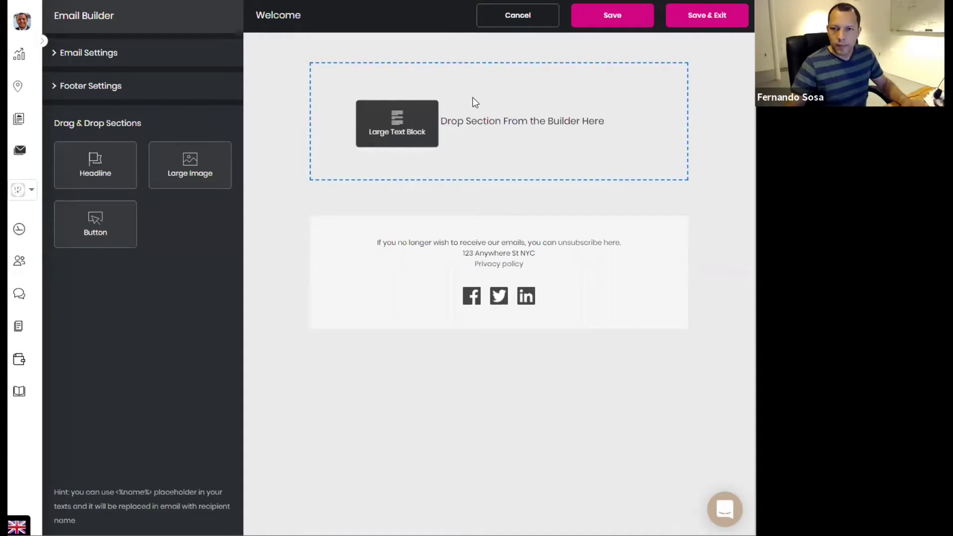
left_click_drag(472, 88, 472, 89)
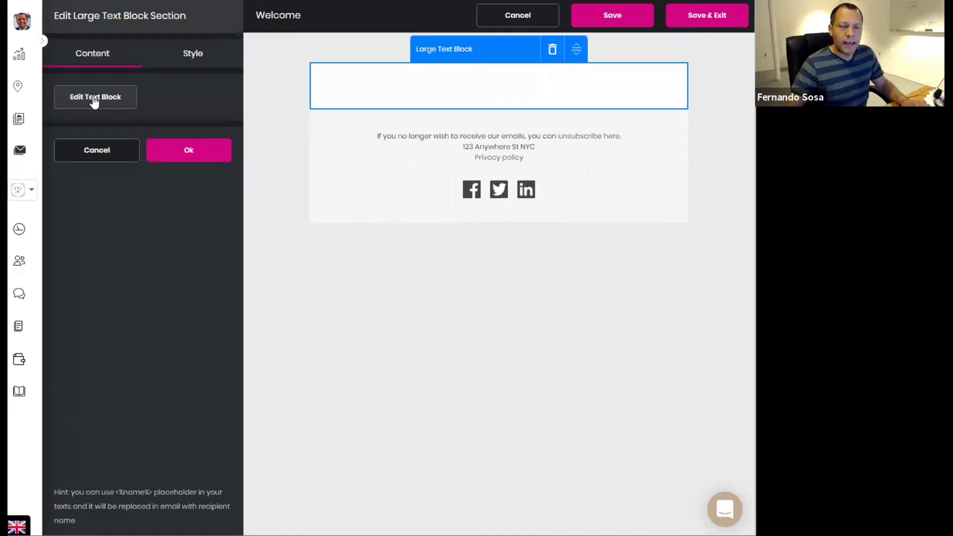
Open the text block's content for editing and write the greeting "Hello <%name%>," with the recipient name placeholder.
left_click(94, 97)
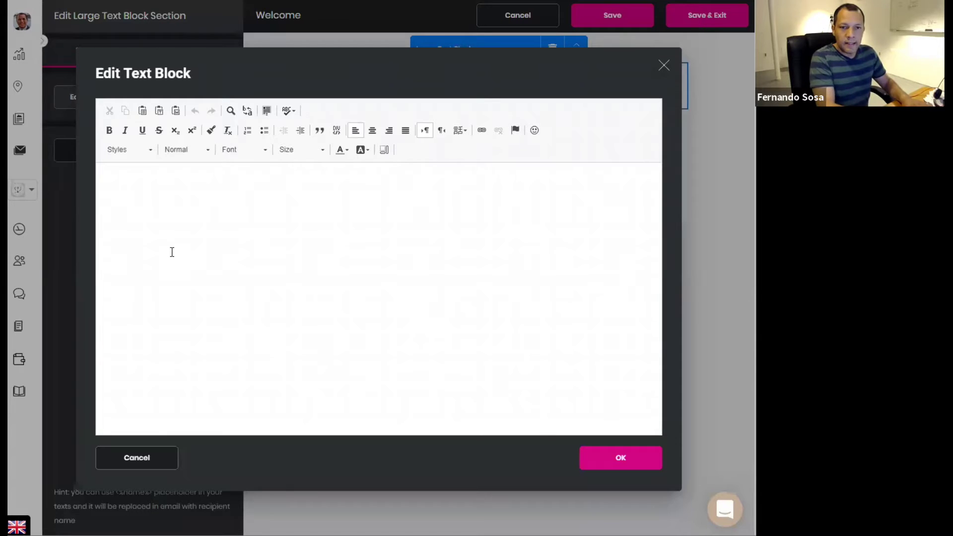
type("HEllo")
key("BackSpace")
key("BackSpace")
key("BackSpace")
key("BackSpace")
type("e")
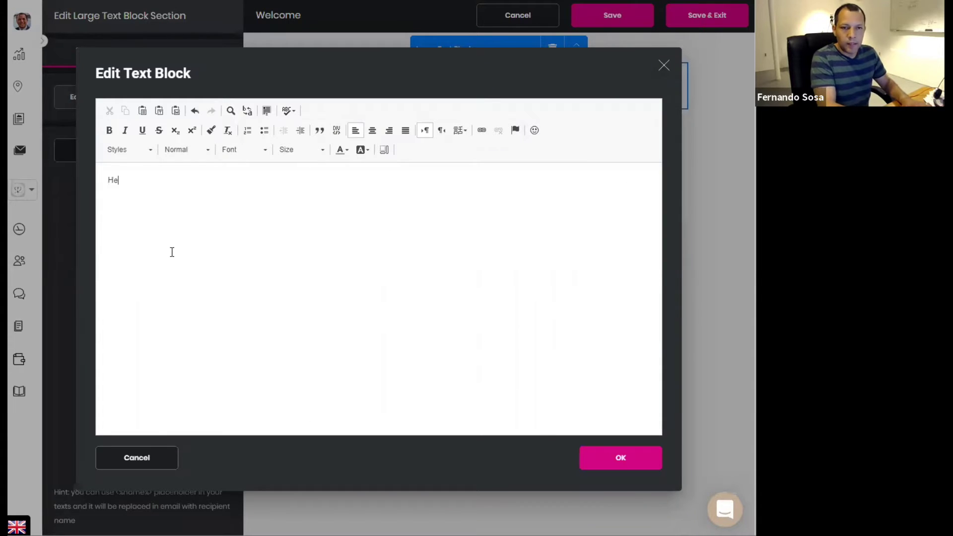
type("llo ")
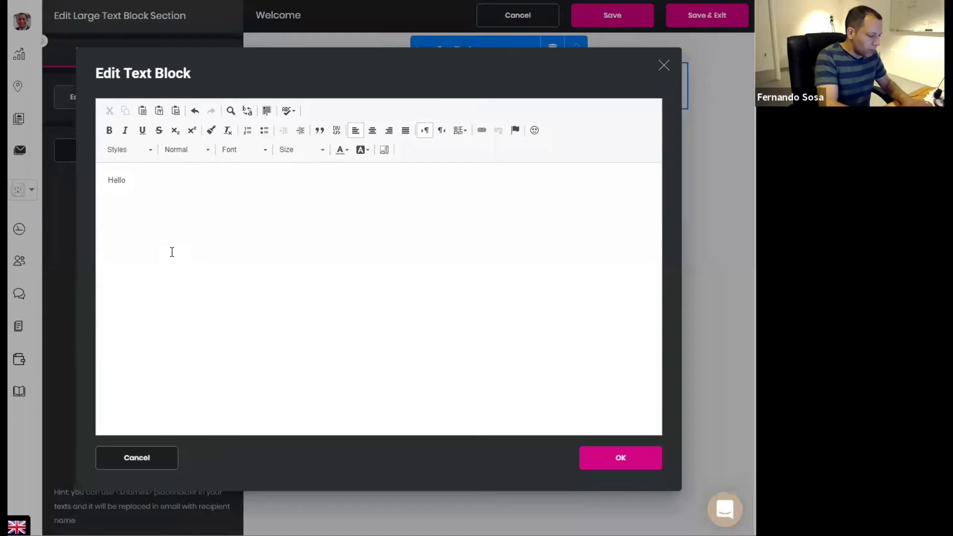
type("<%")
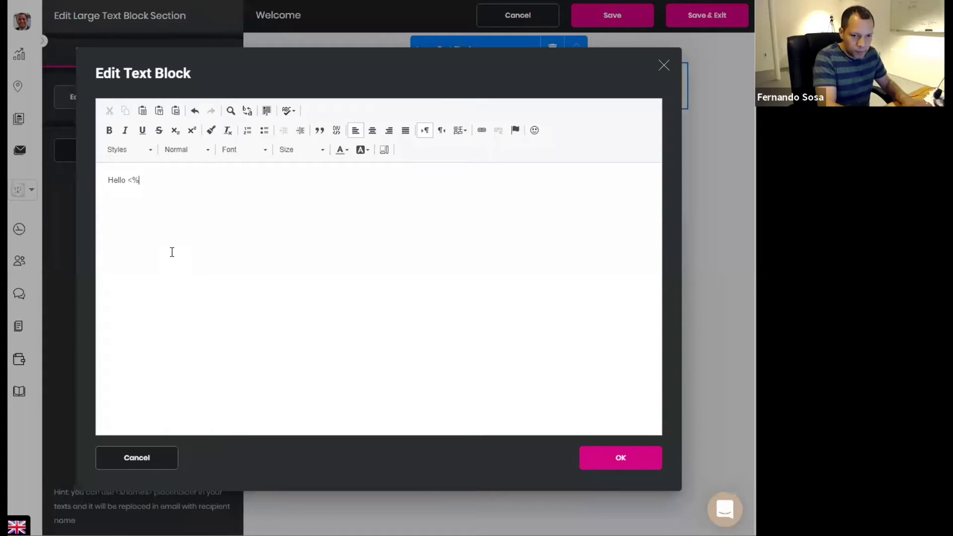
type("name%")
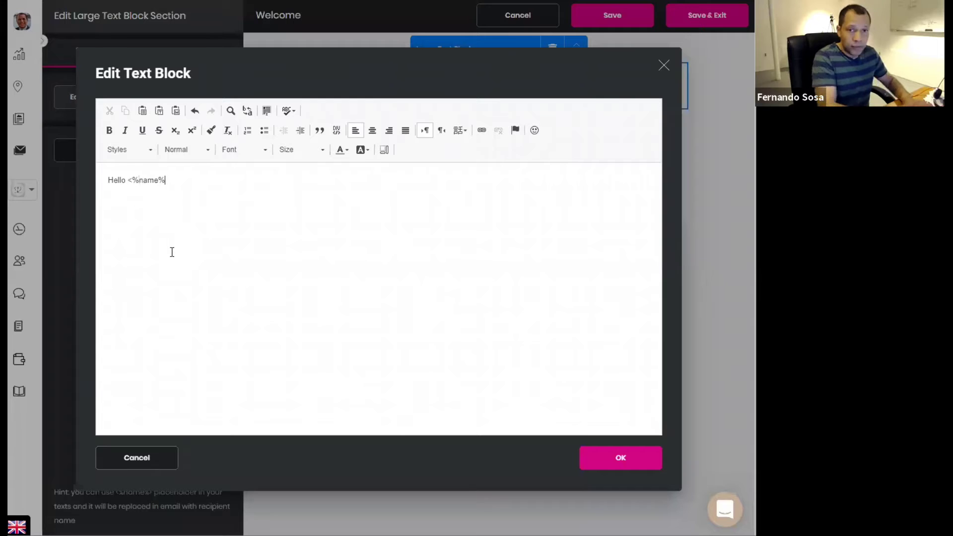
type(">,")
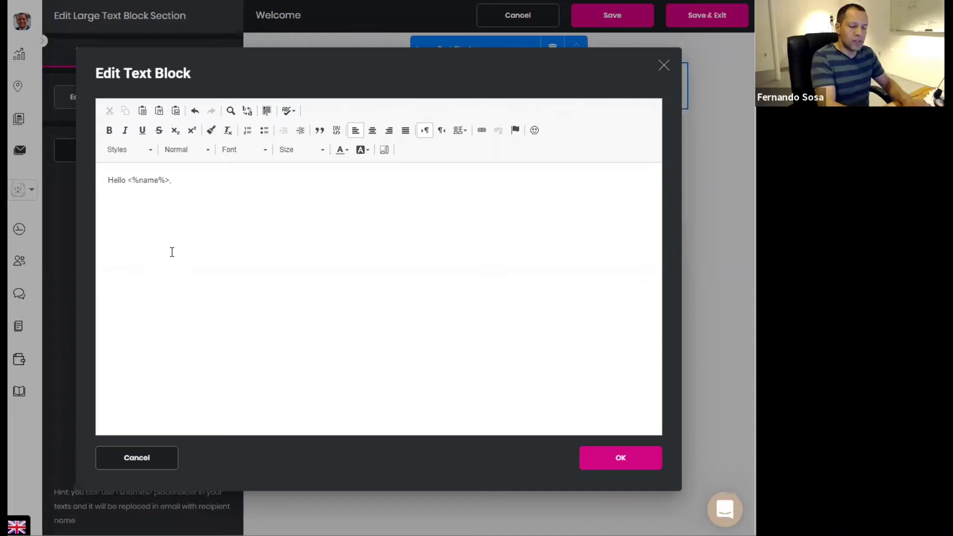
Add "This is a test of the email marketing campaign in the marketing platform that I am demonstrating." and sign with the sender's first name.
type("T")
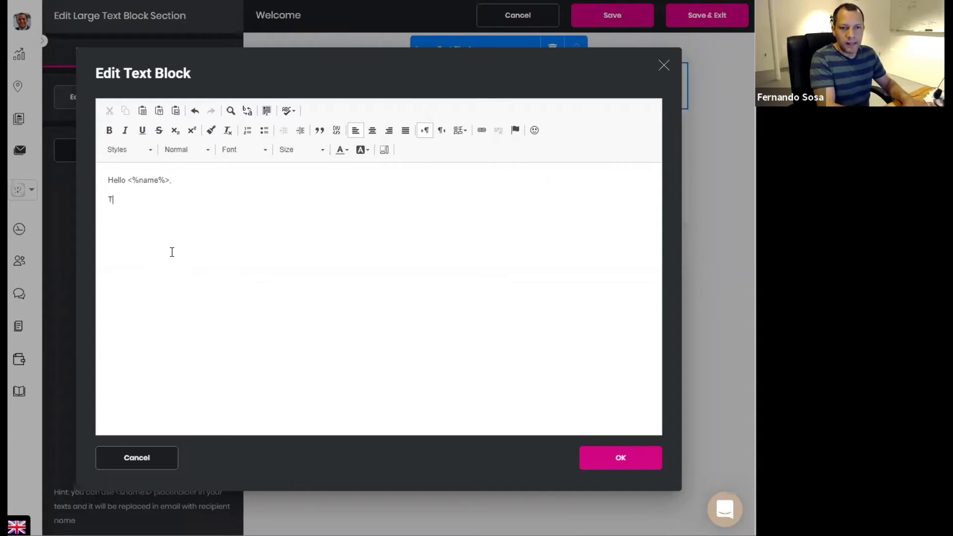
type("his is a test of the e")
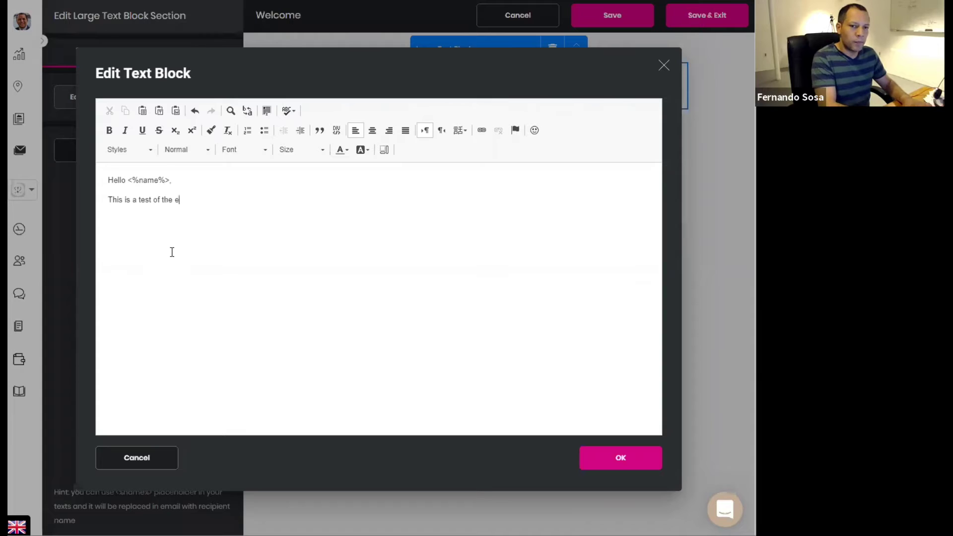
type("mail marketing")
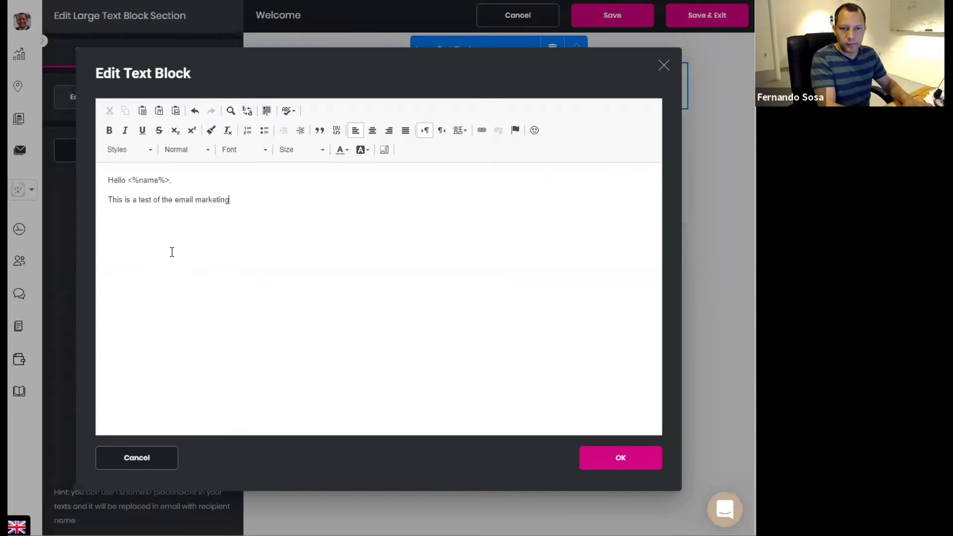
type(" system")
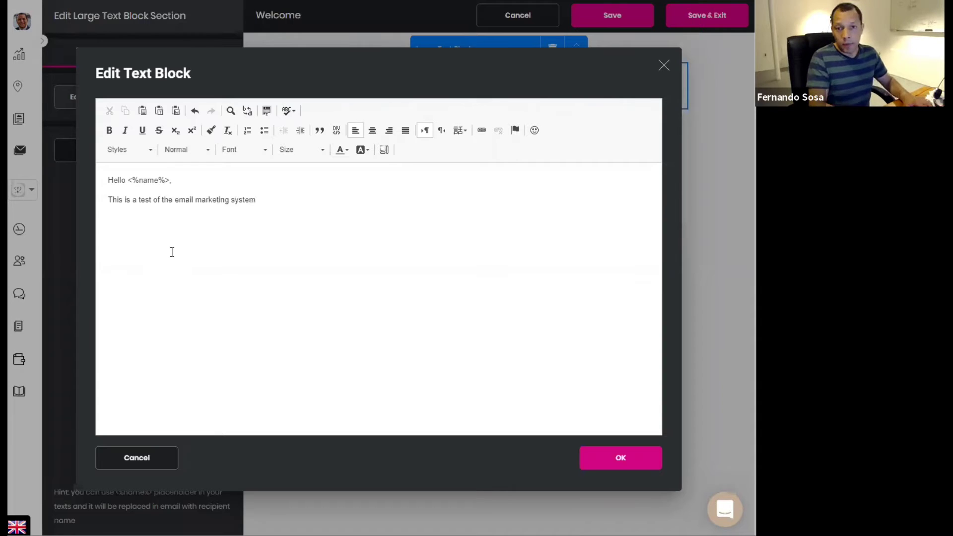
key("BackSpace")
key("BackSpace")
key("BackSpace")
key("BackSpace")
key("BackSpace")
key("BackSpace")
type("campaign in t")
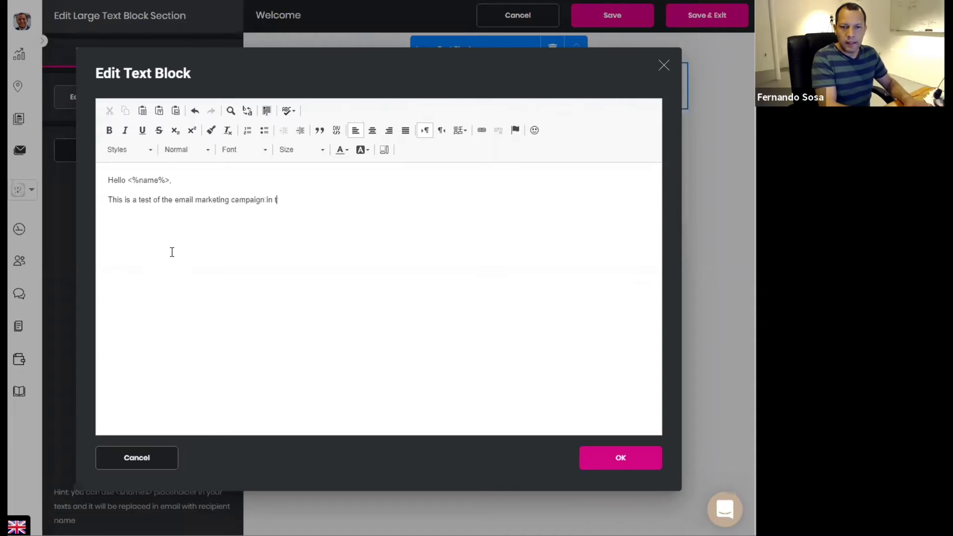
type("he marketing ")
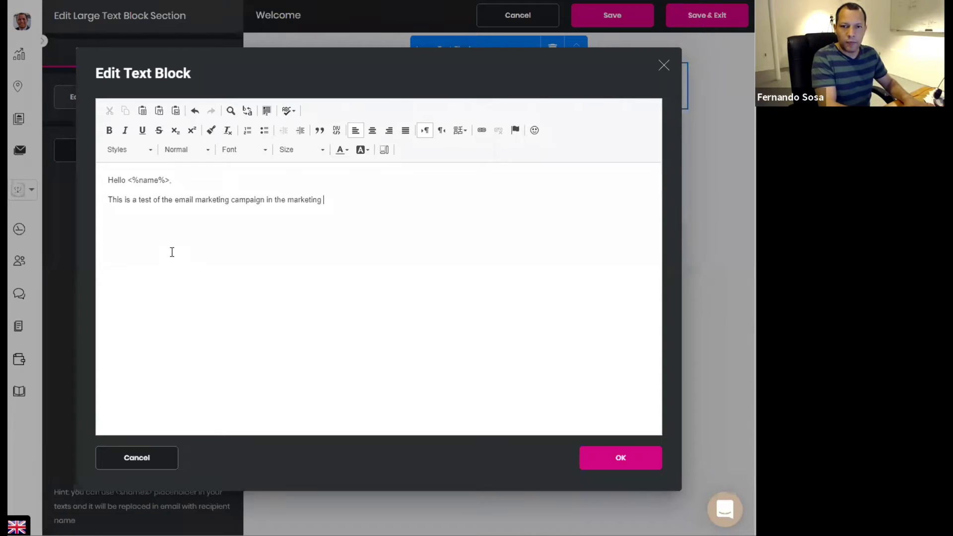
type("platgfo")
key("BackSpace")
key("BackSpace")
key("BackSpace")
type("form")
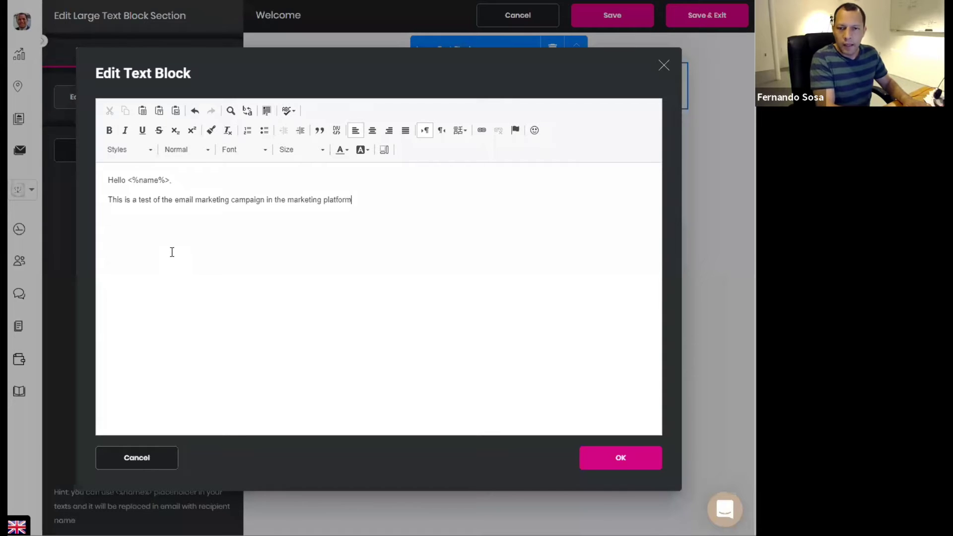
type(" that I ")
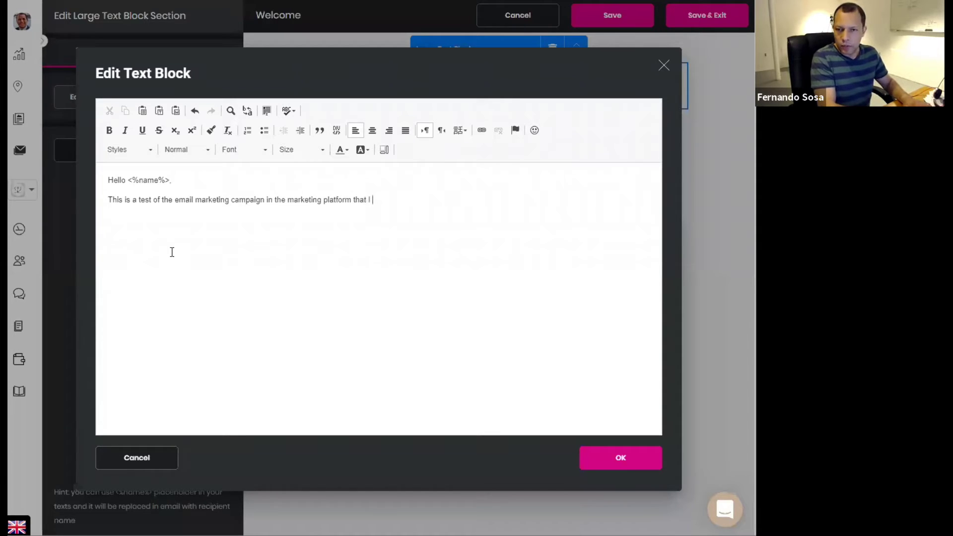
type("am demonstra")
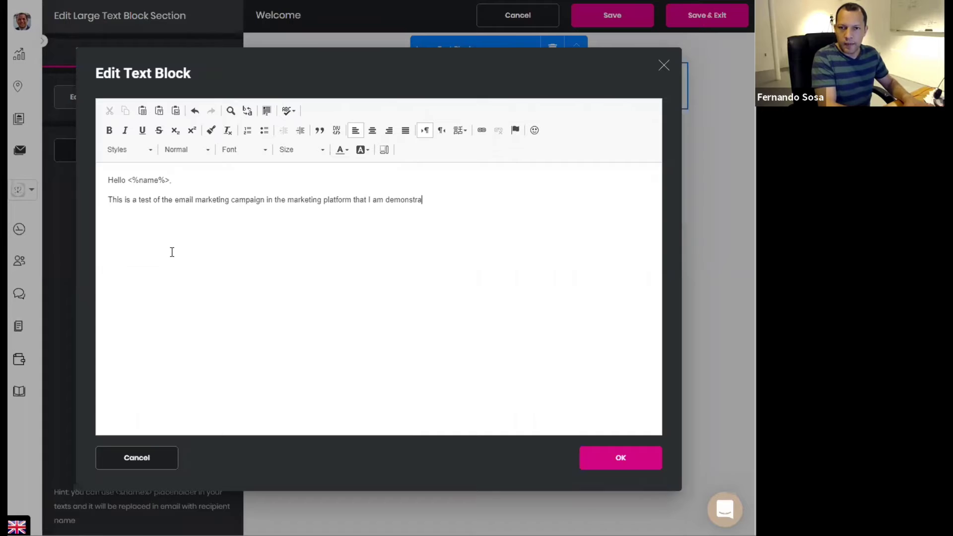
type("ting.")
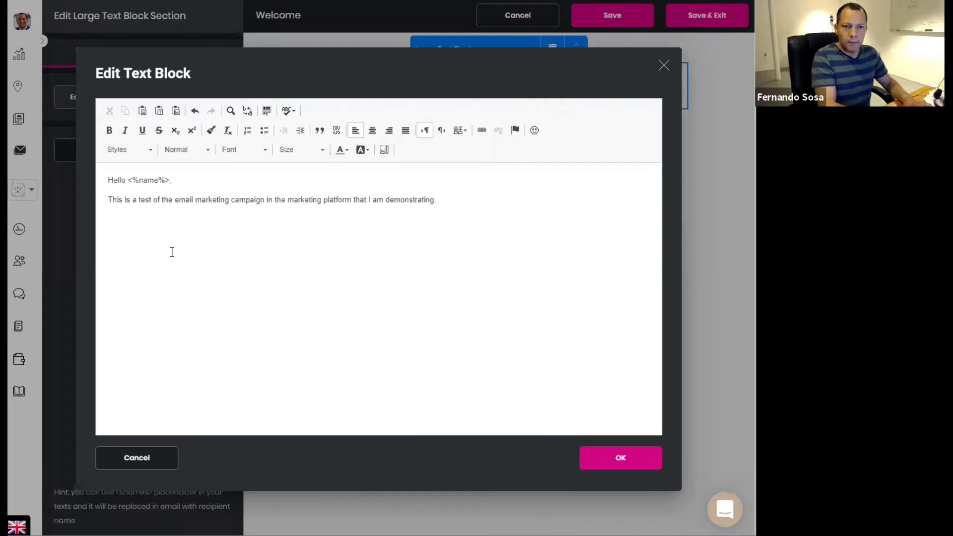
key("Return")
type("Fernando")
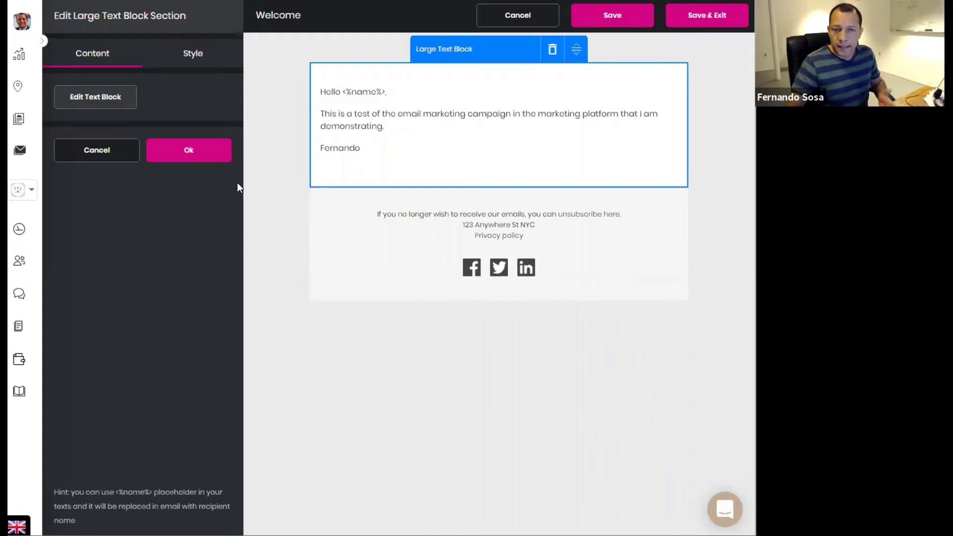
Check the text block's style options and accept the section's edits.
left_click(193, 56)
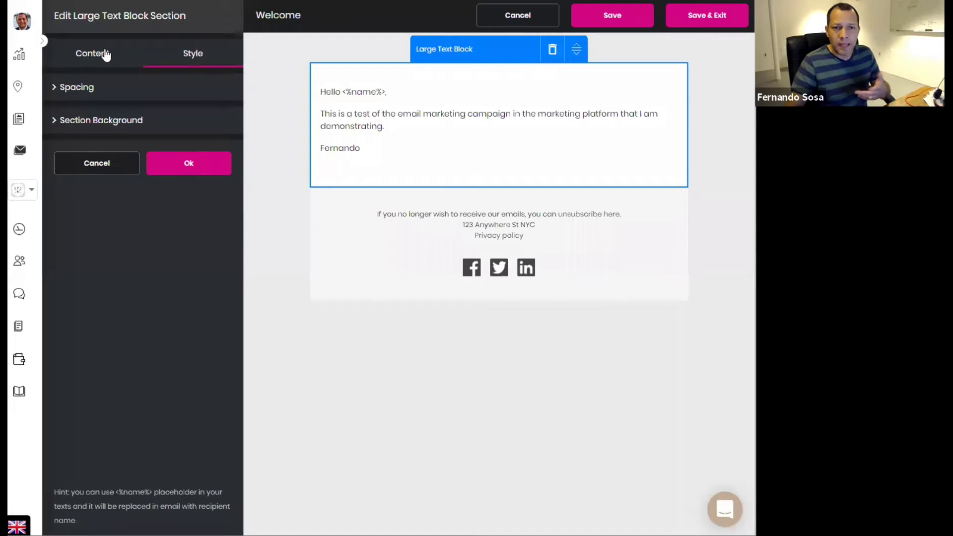
left_click(105, 54)
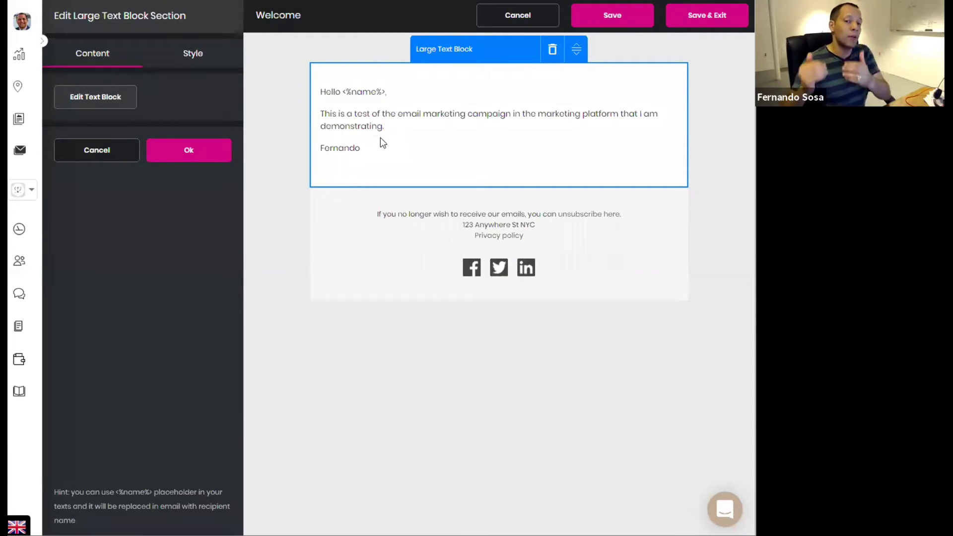
left_click(193, 147)
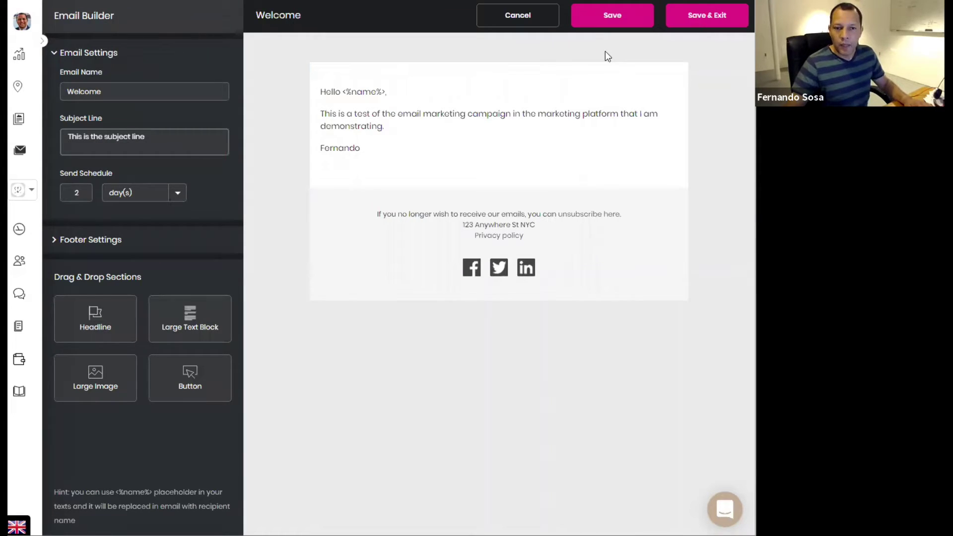
Save the Welcome email and exit to the DEMO campaign overview.
left_click(610, 21)
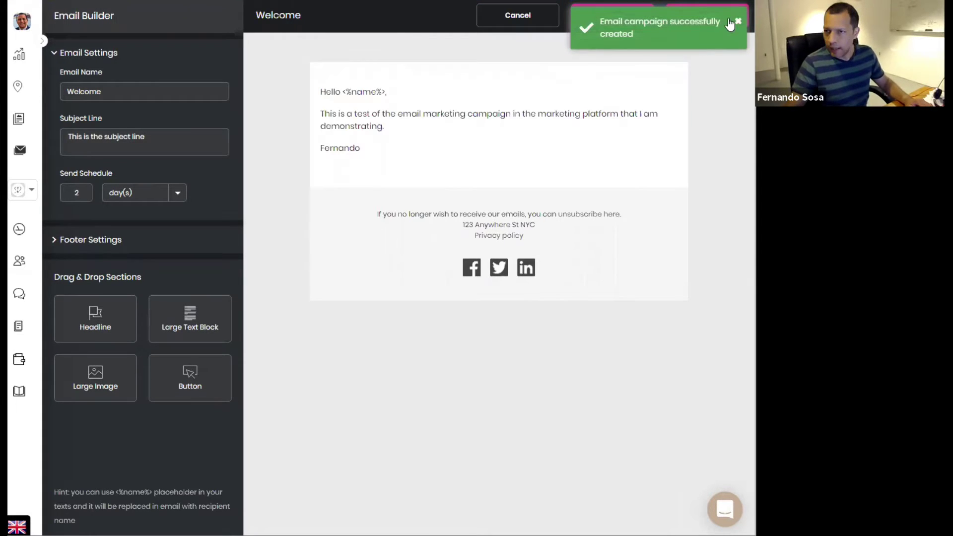
left_click(703, 20)
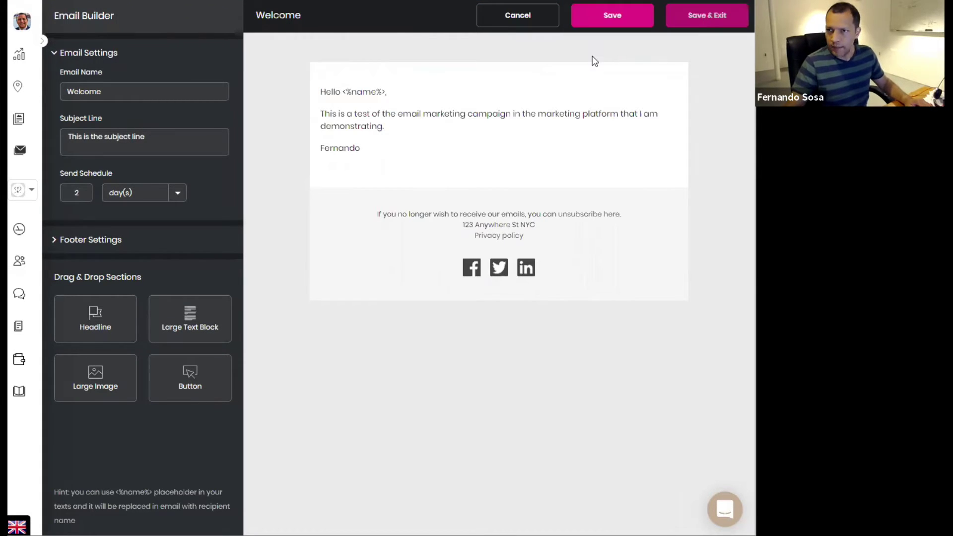
left_click(498, 76)
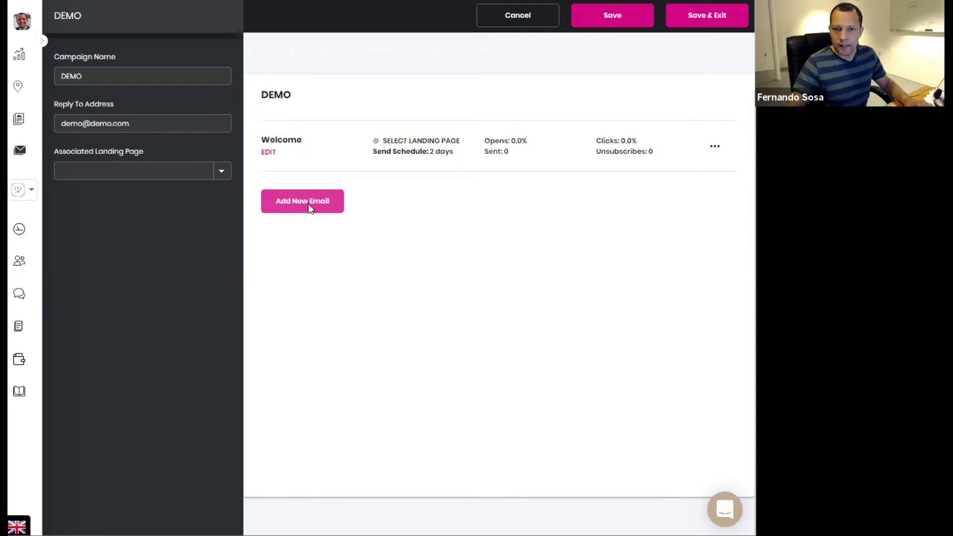
Add a new email to the DEMO campaign named "Introduction" with the subject line "This is my second email".
left_click(289, 212)
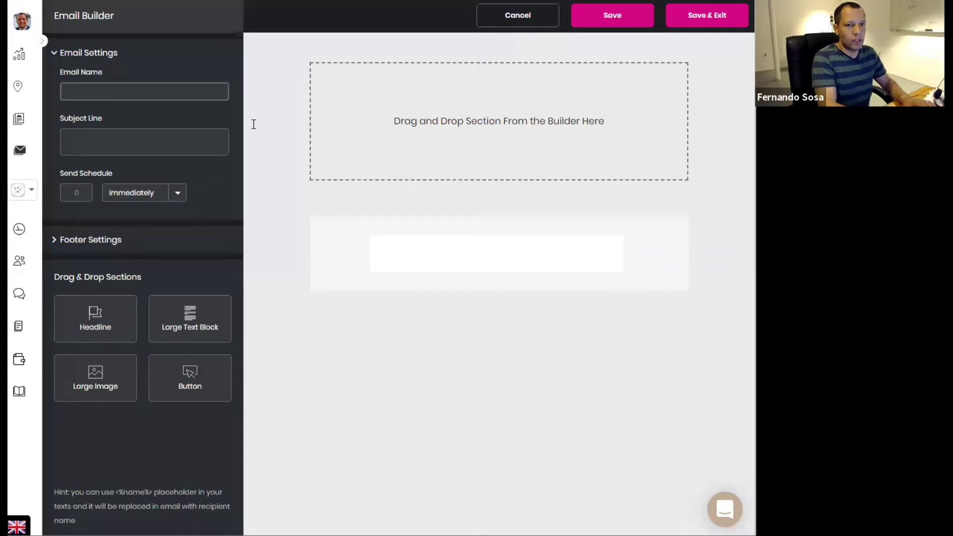
type("Introduction")
key("Tab")
type("This is my s")
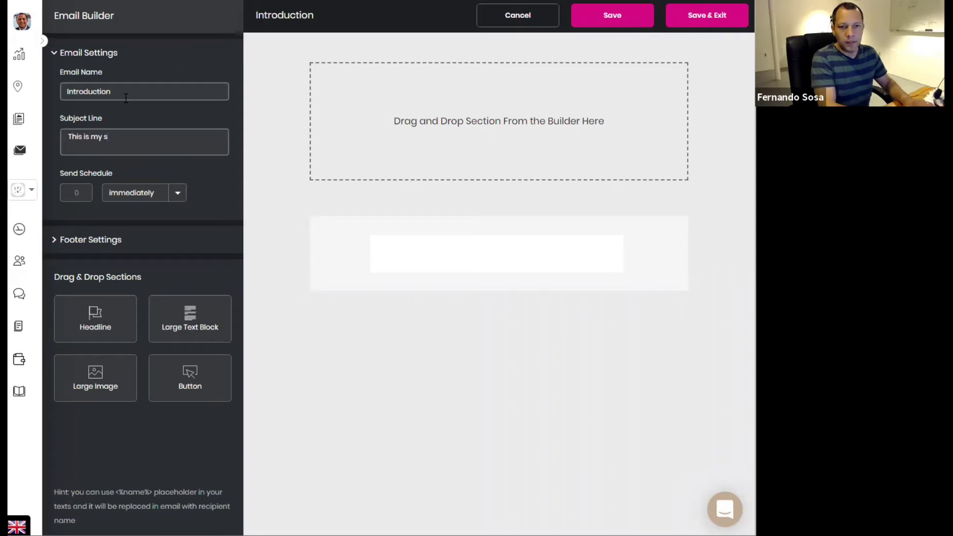
type("econd email")
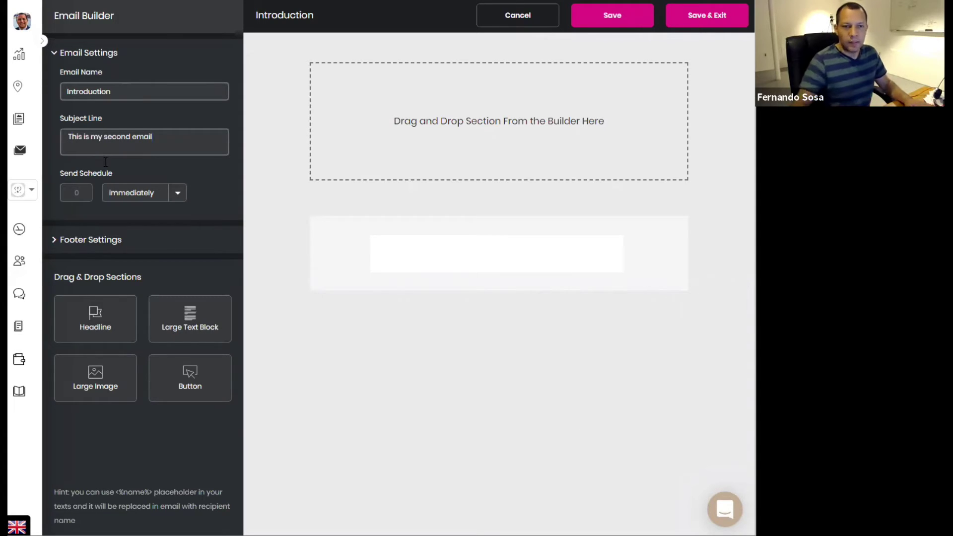
Set the Introduction email's send schedule to 5 days.
left_click(129, 193)
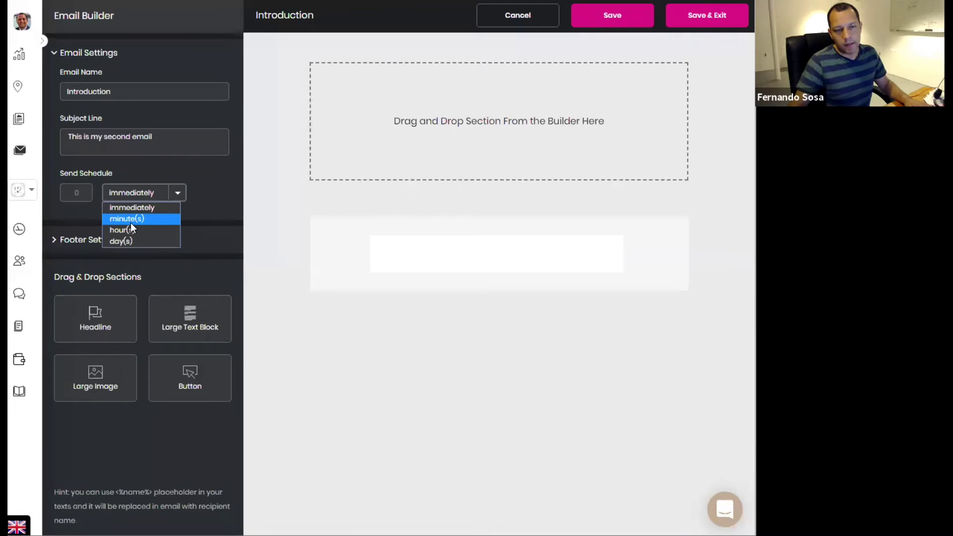
left_click(126, 242)
left_click(73, 199)
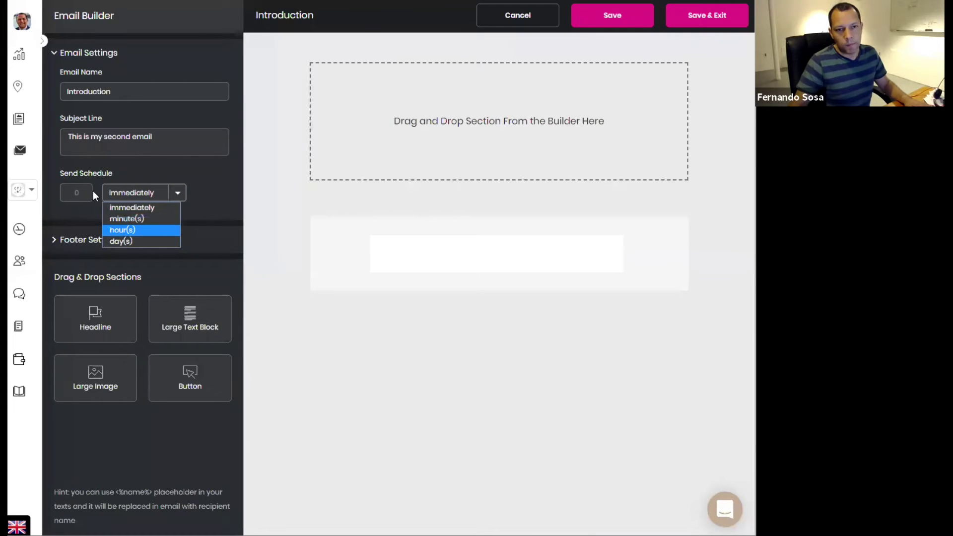
left_click_drag(73, 197, 108, 209)
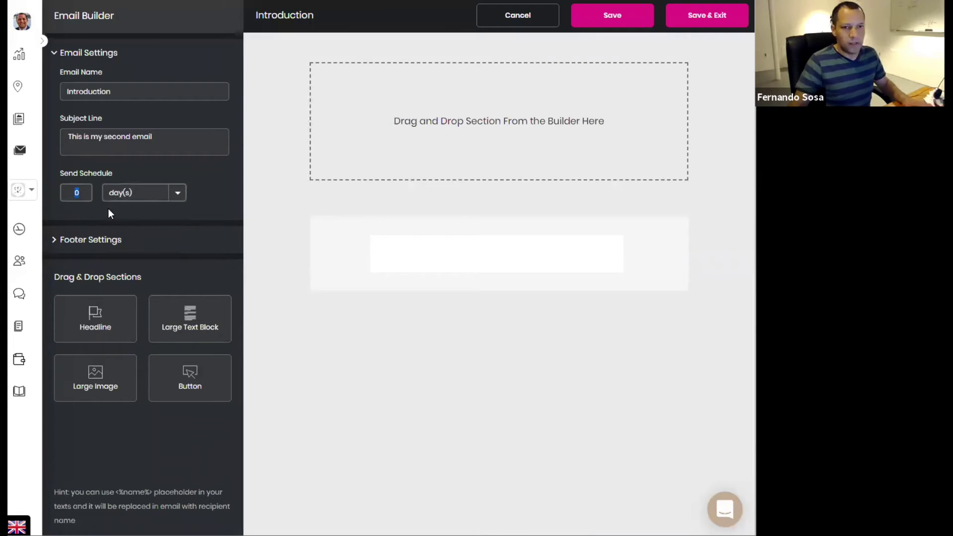
type("5")
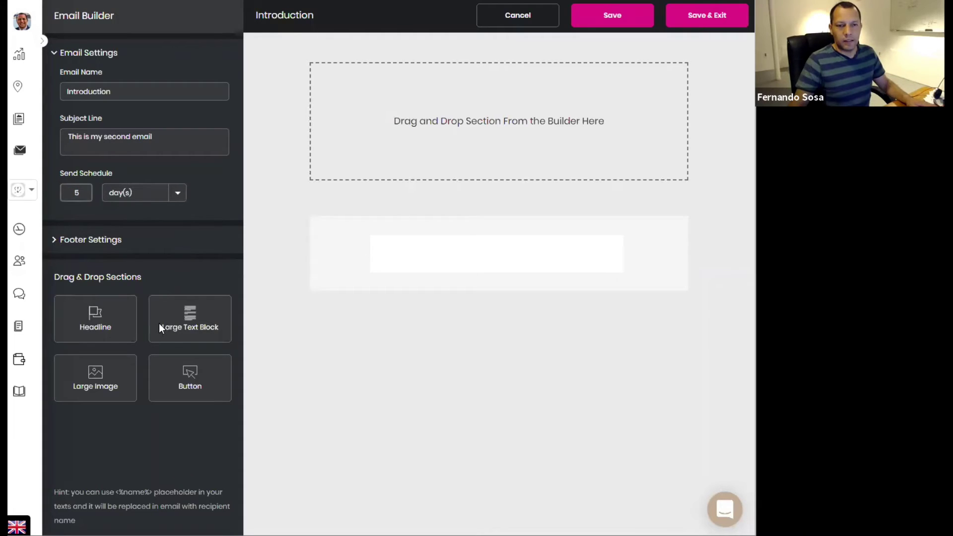
Fill in the required physical address in the Introduction email's footer settings.
left_click(112, 241)
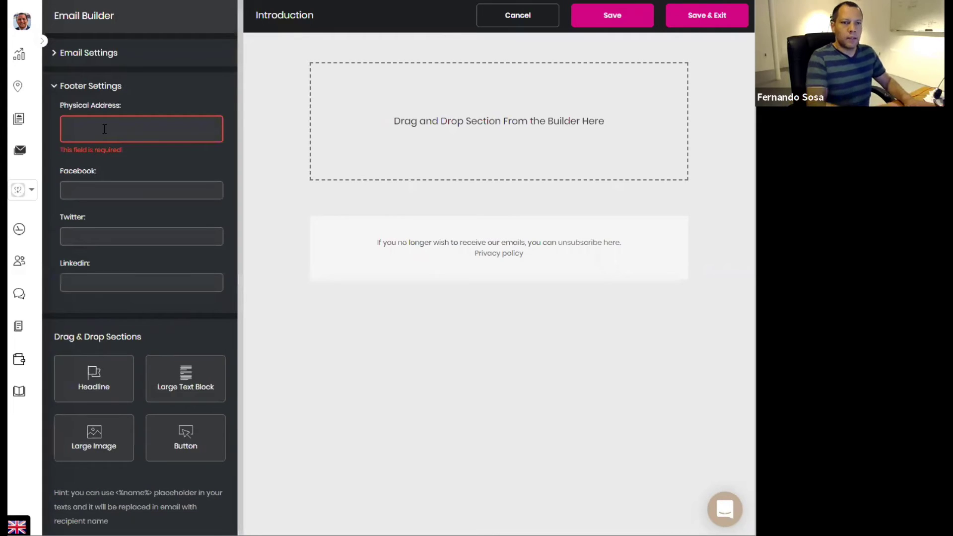
left_click(104, 128)
type("123 Anywher")
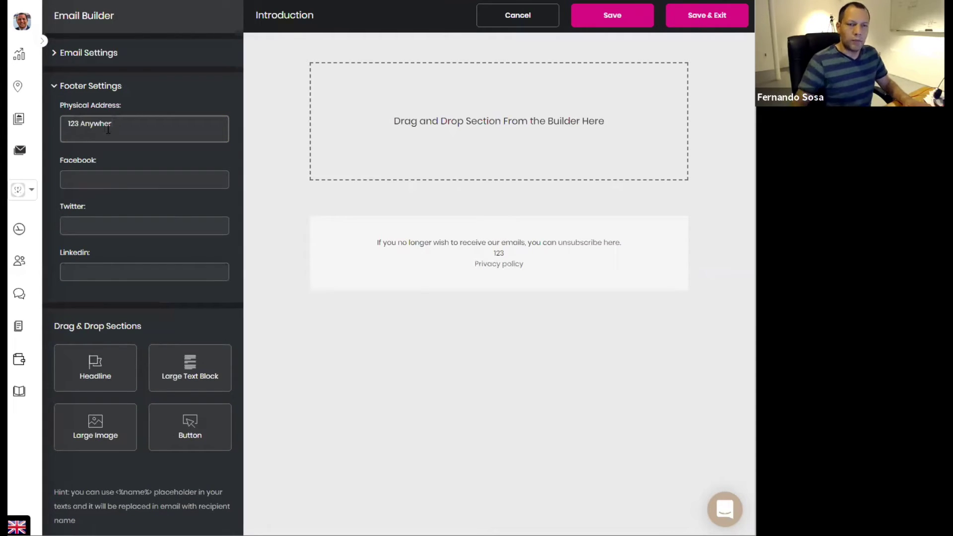
type("e")
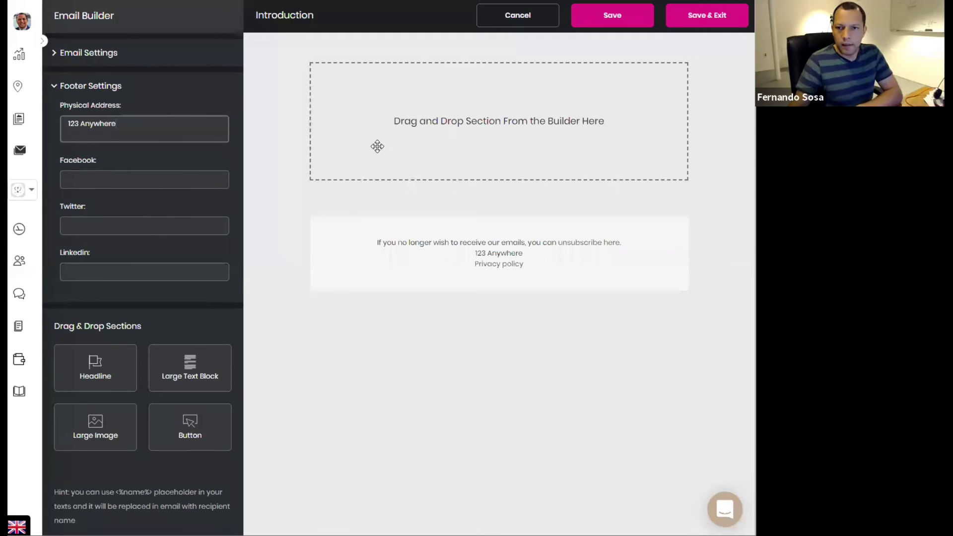
left_click(377, 147)
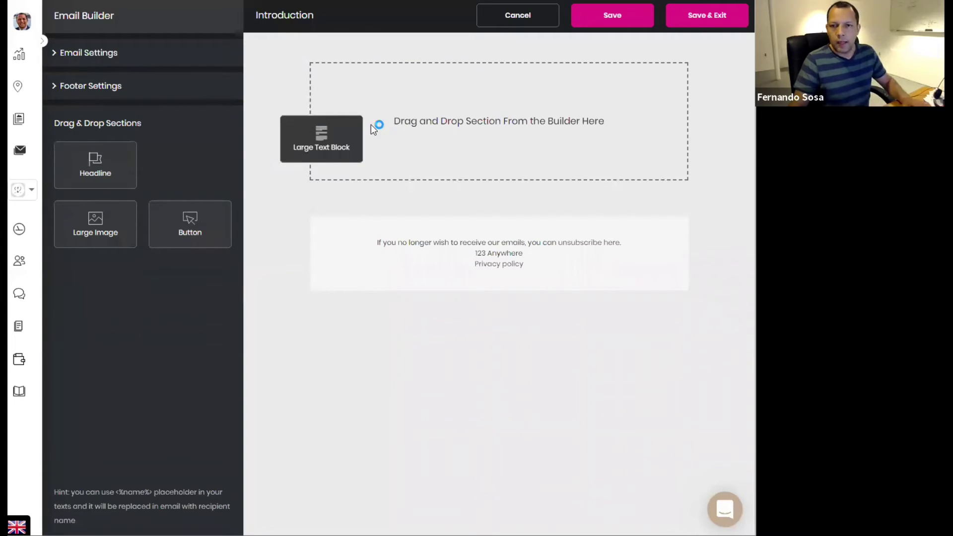
Add a Large Text Block reading "Hello again <%name%>," to the Introduction email, and save and exit to the campaign overview.
left_click_drag(371, 125, 371, 125)
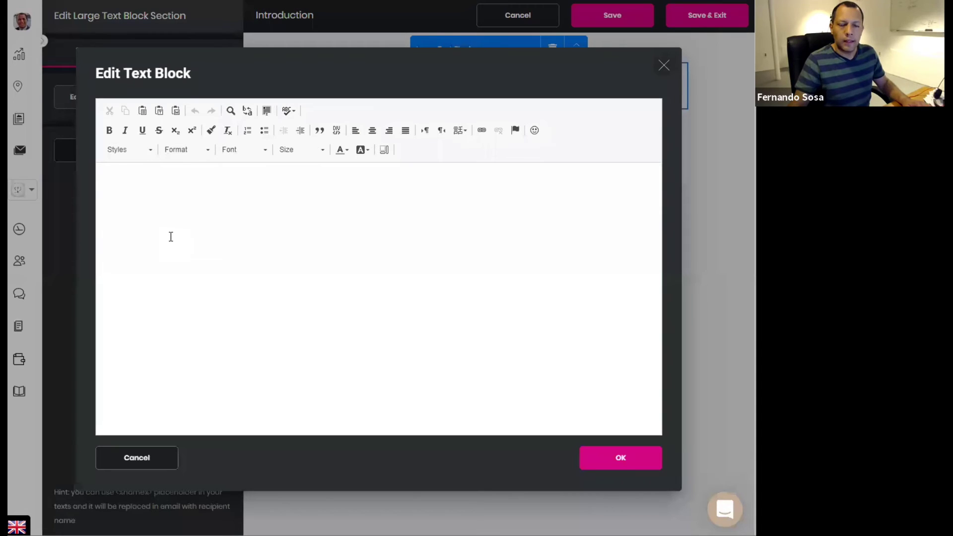
left_click(171, 236)
type("Hello ")
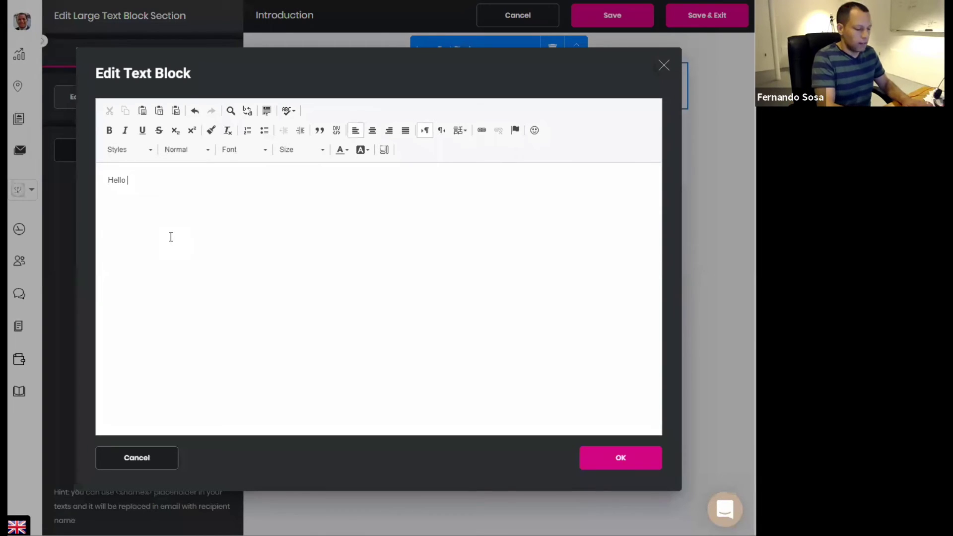
type("again <")
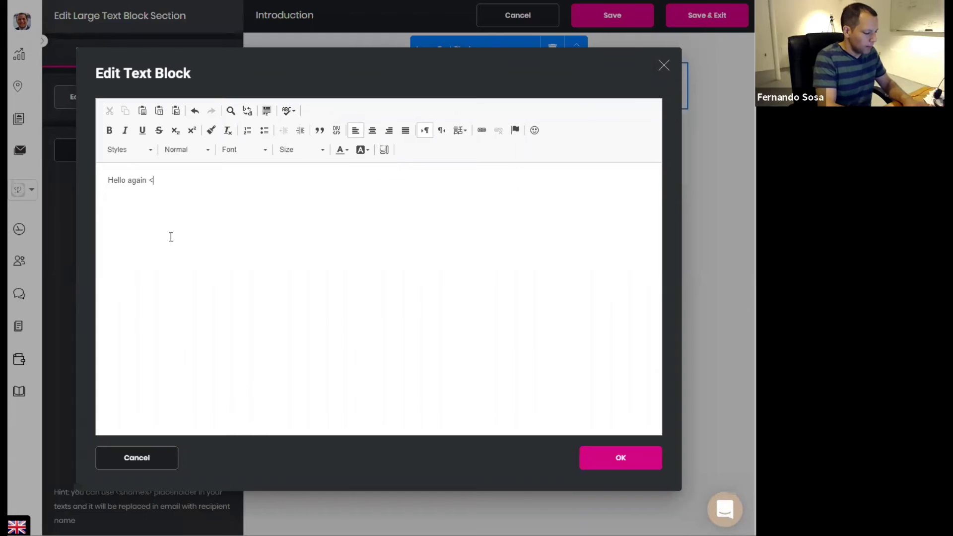
type("%name")
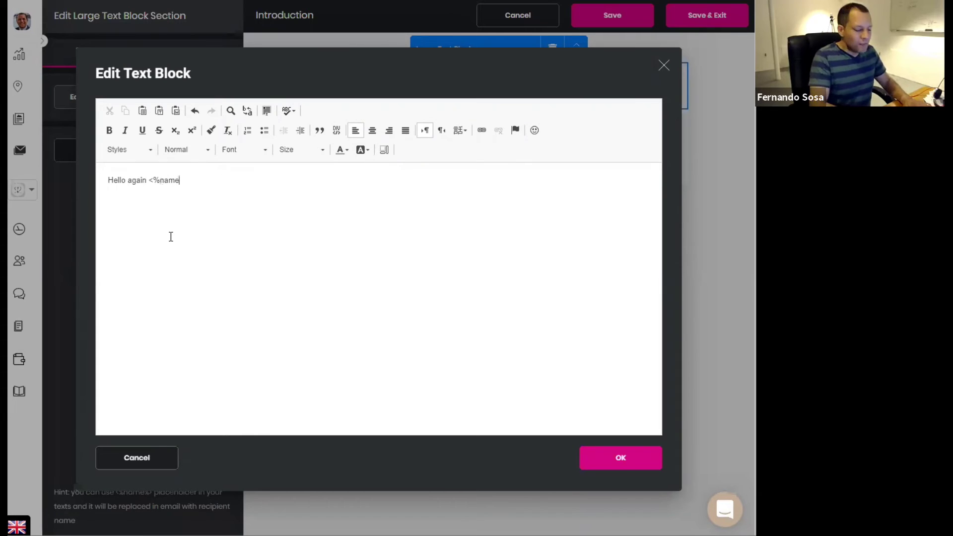
type("%>,")
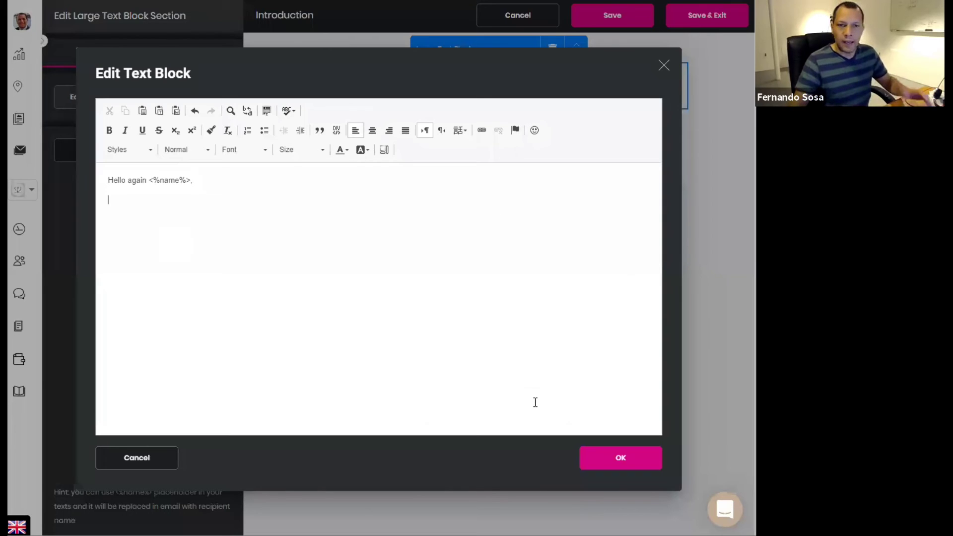
left_click(612, 458)
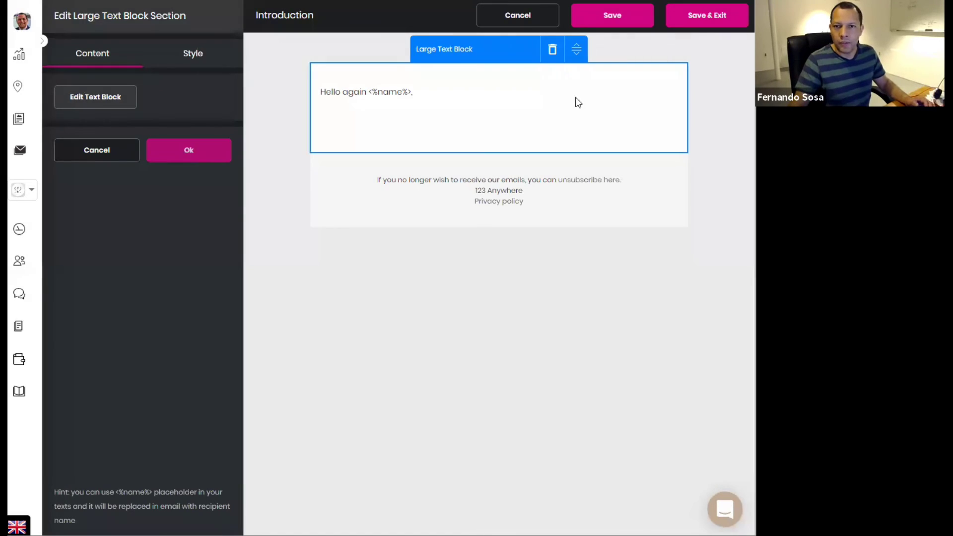
left_click(707, 16)
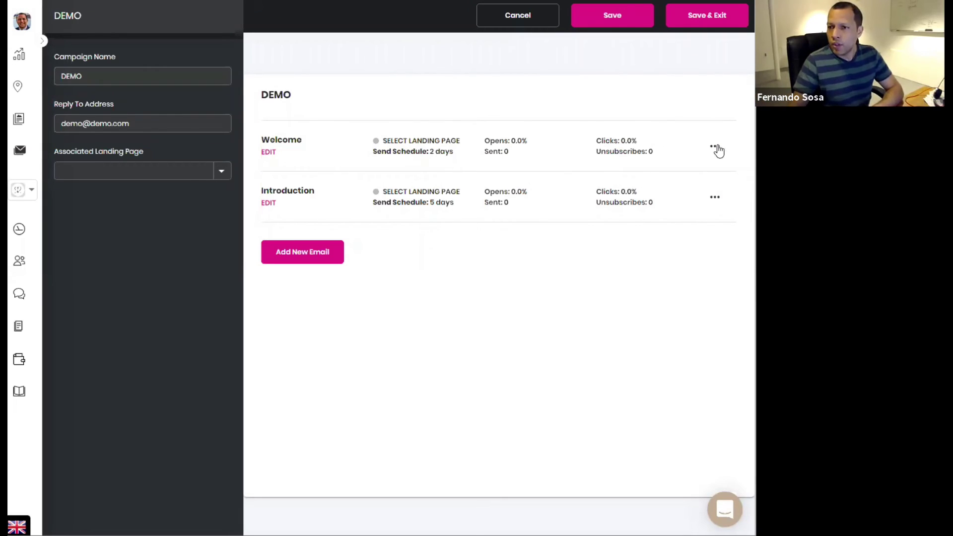
Check which actions are available for the Welcome email in the DEMO campaign and dismiss the list.
left_click(701, 152)
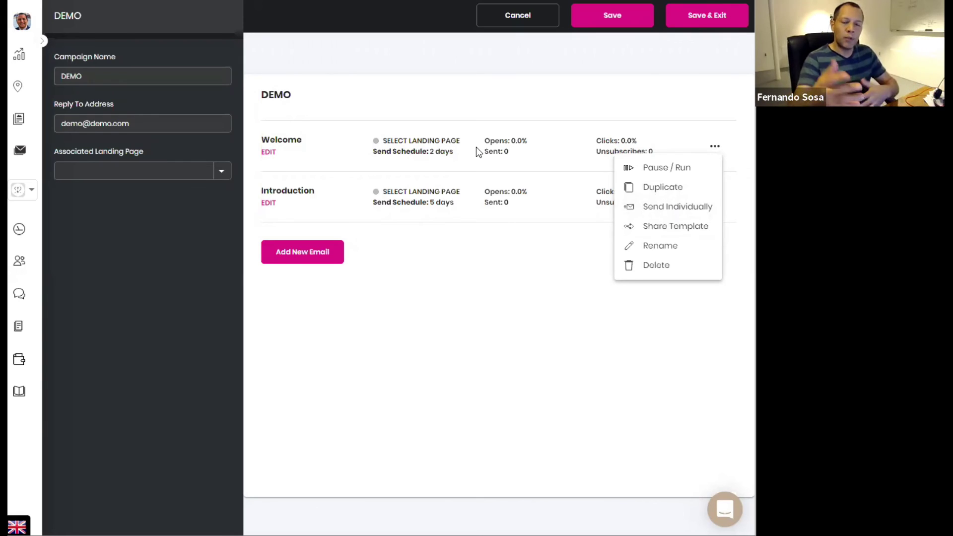
left_click(403, 361)
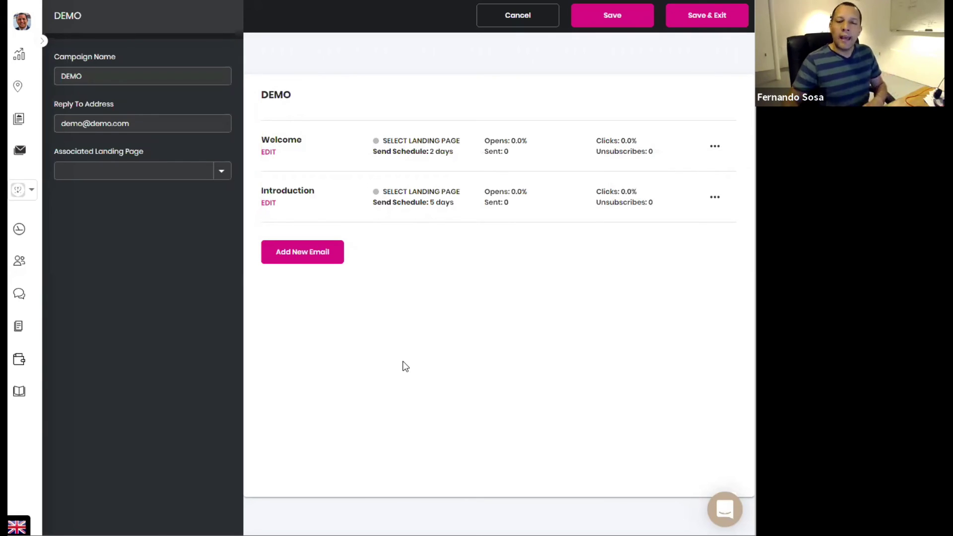